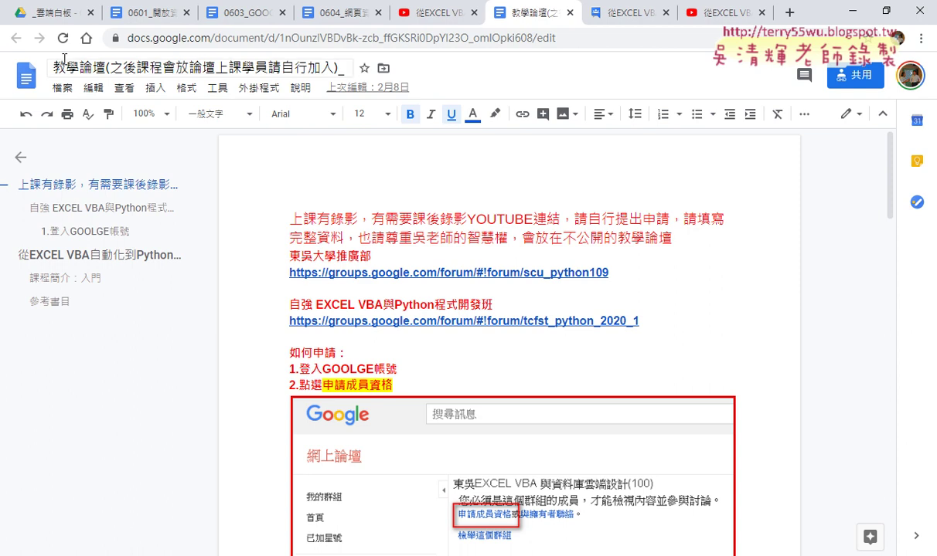
# - Go up from the Drive tab to _EXCEL VBA到Python程式開發2020 and open its _雲端白板 subfolder
pyautogui.click(38, 13)
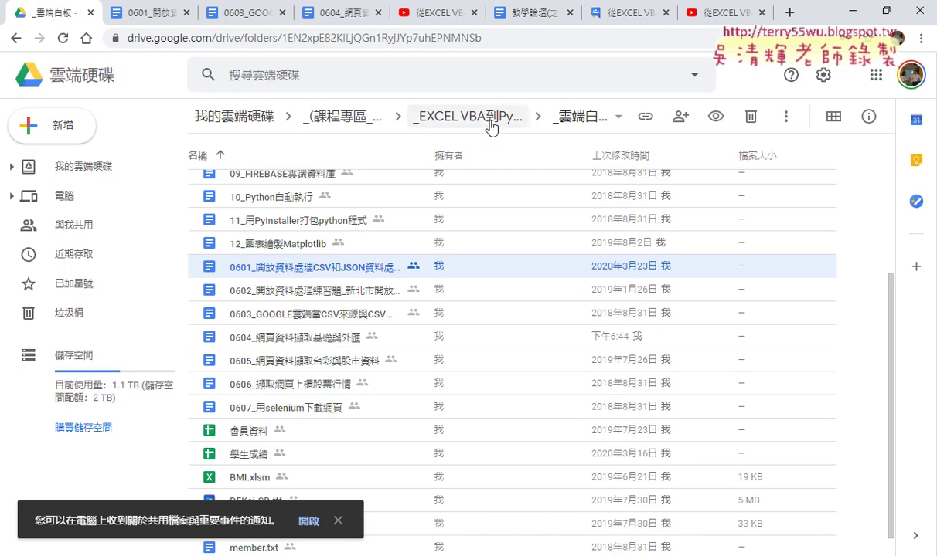
pyautogui.click(15, 38)
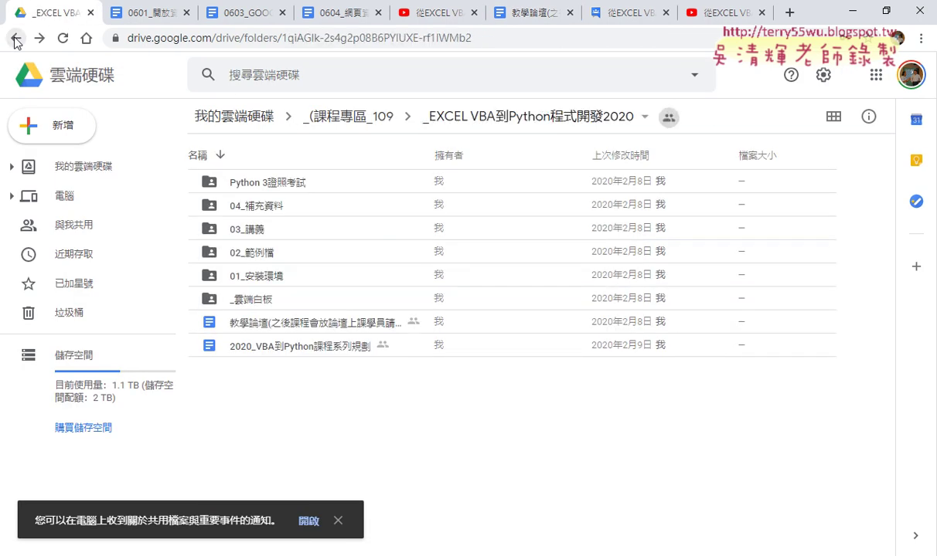
pyautogui.click(581, 121)
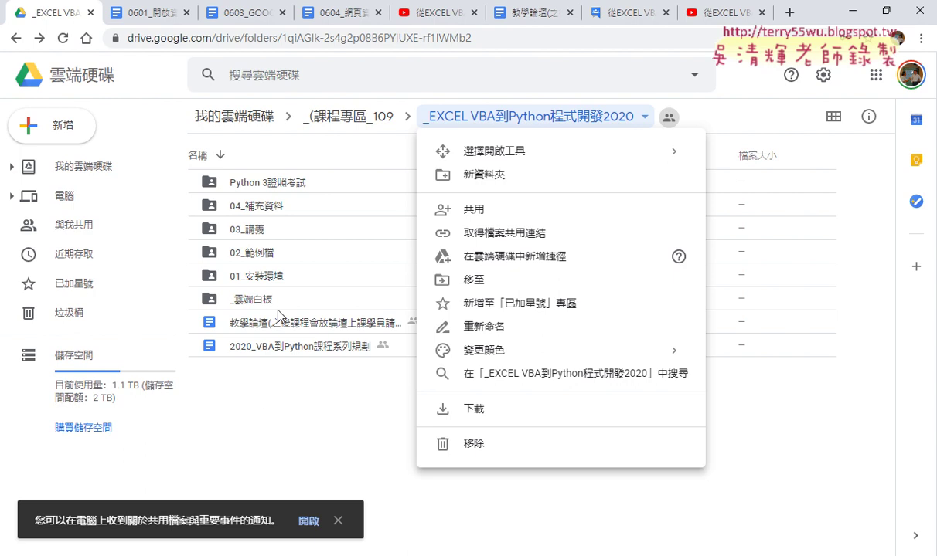
pyautogui.doubleClick(263, 296)
# - Sort the _雲端白板 files by name in ascending order
pyautogui.scroll(-1, 498, 300)
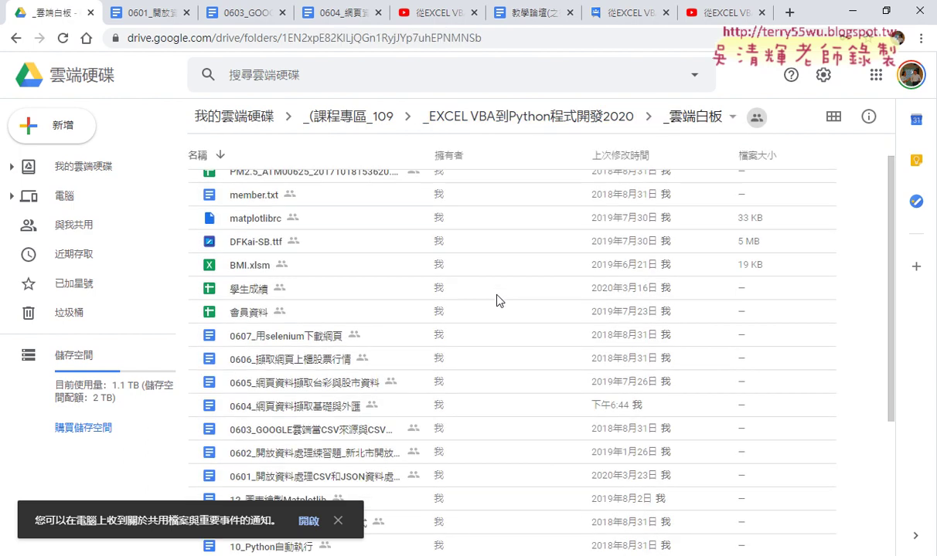
pyautogui.scroll(-2, 498, 301)
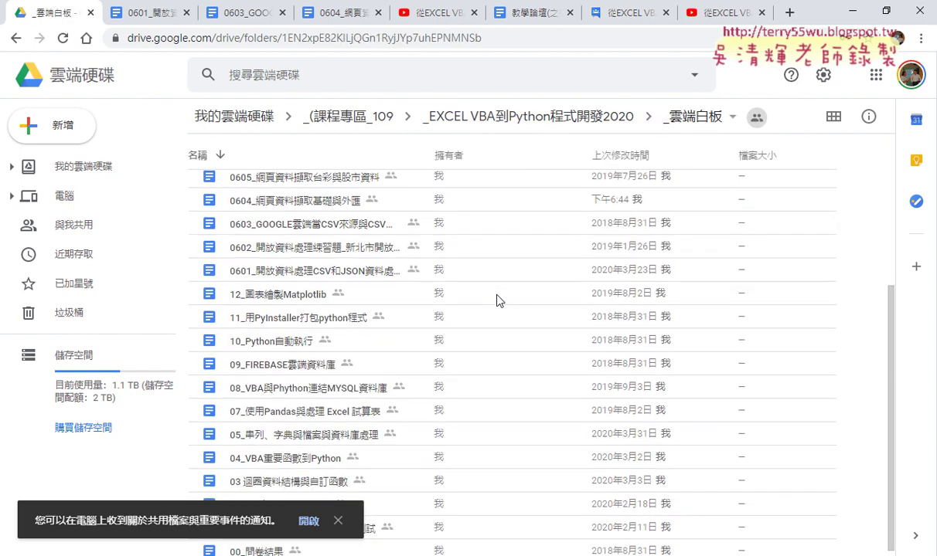
pyautogui.click(321, 154)
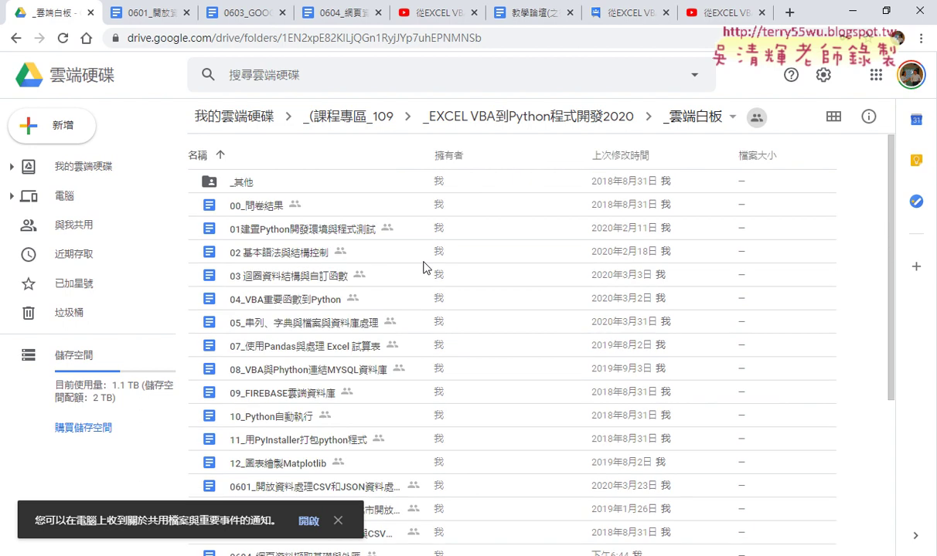
# - Select lesson documents 07 through 12, from Pandas/Excel to Matplotlib, one by one
pyautogui.scroll(-1, 402, 251)
pyautogui.click(260, 265)
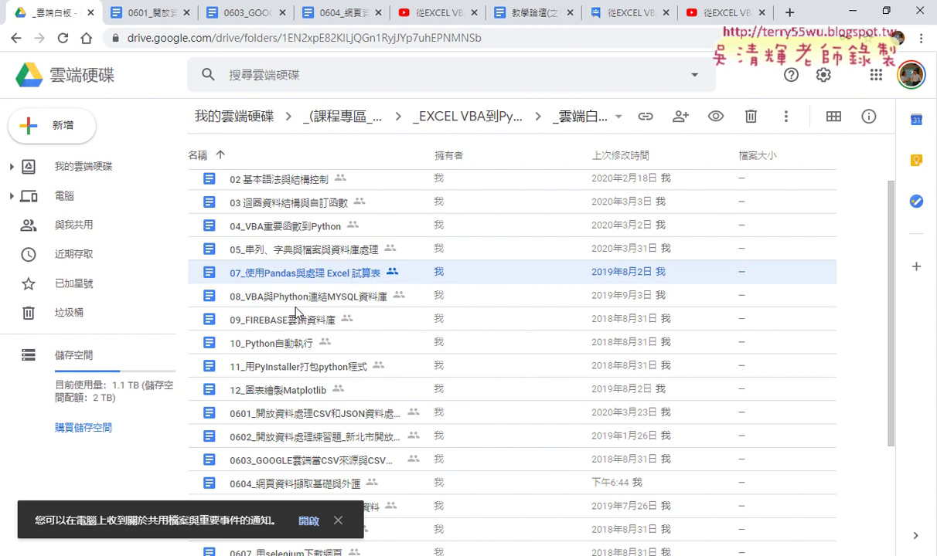
pyautogui.click(288, 300)
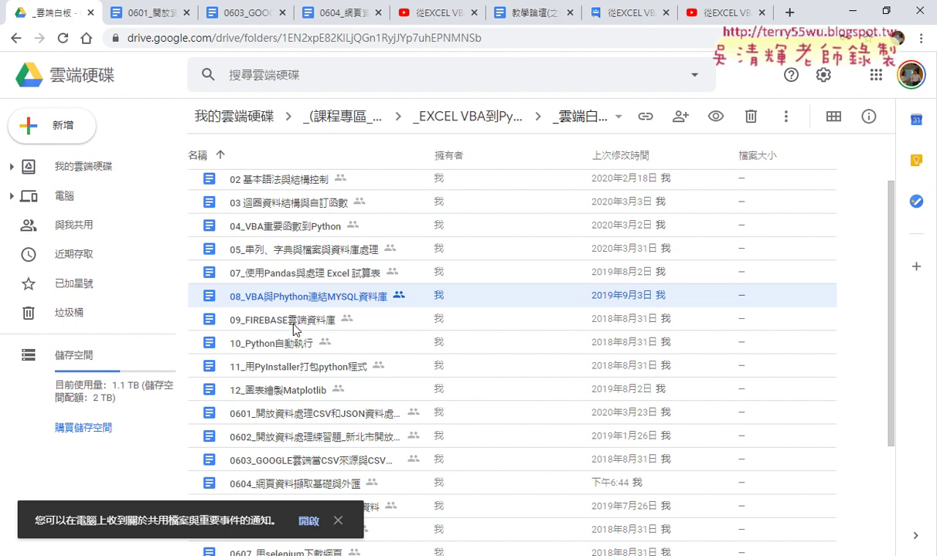
pyautogui.click(294, 324)
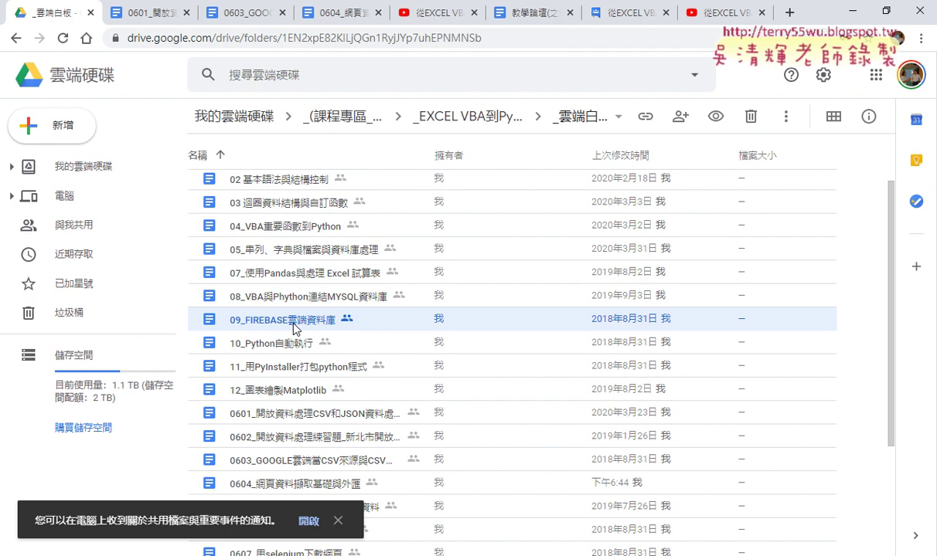
pyautogui.click(298, 352)
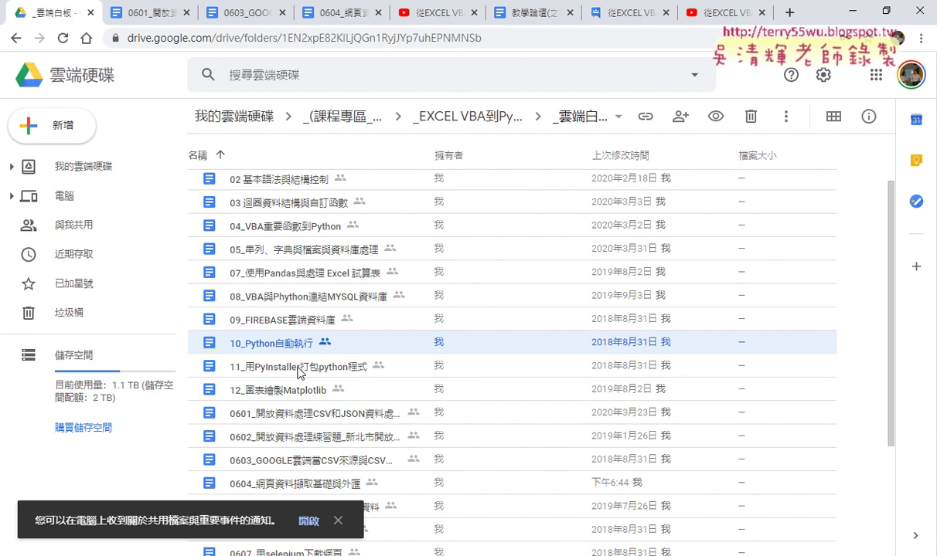
pyautogui.click(286, 364)
pyautogui.click(298, 394)
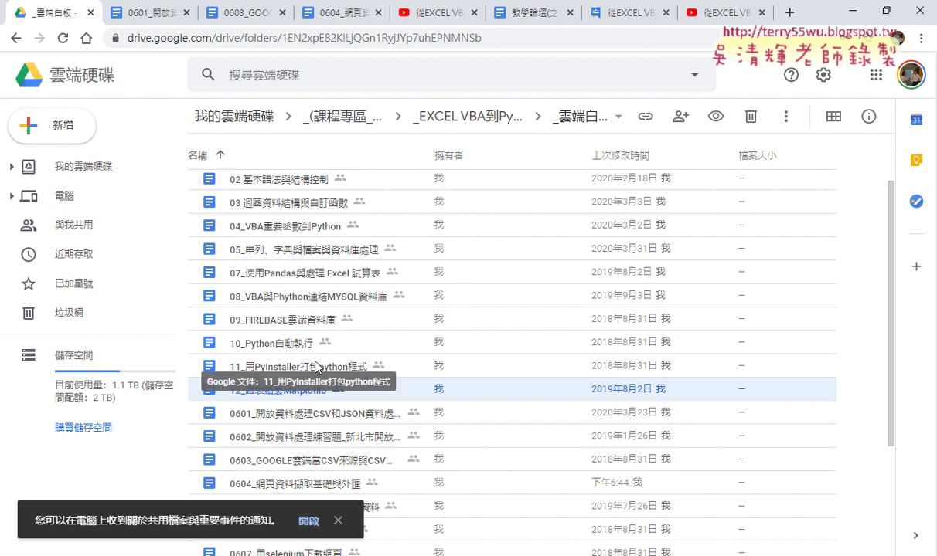
pyautogui.scroll(-2, 332, 375)
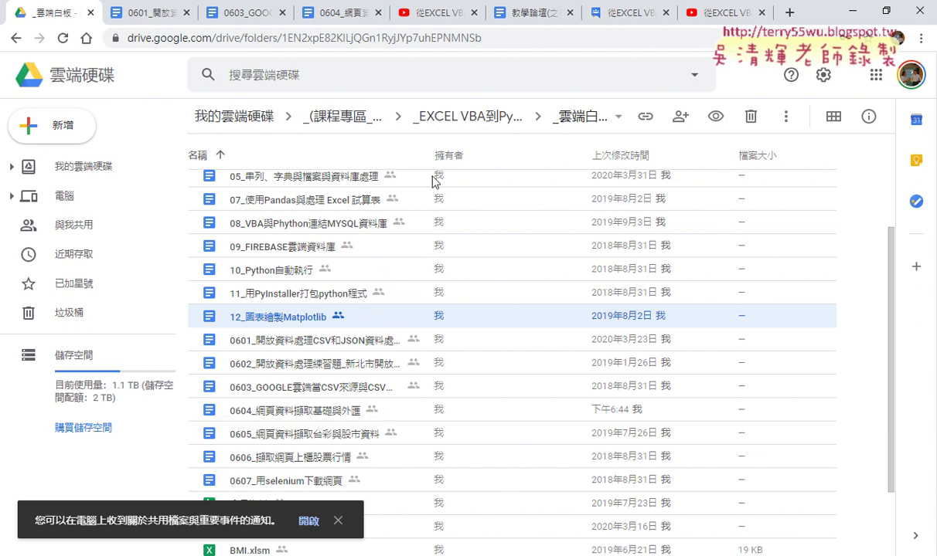
# - Switch to the Google Groups topic and go back to the forum's topic list
pyautogui.click(533, 13)
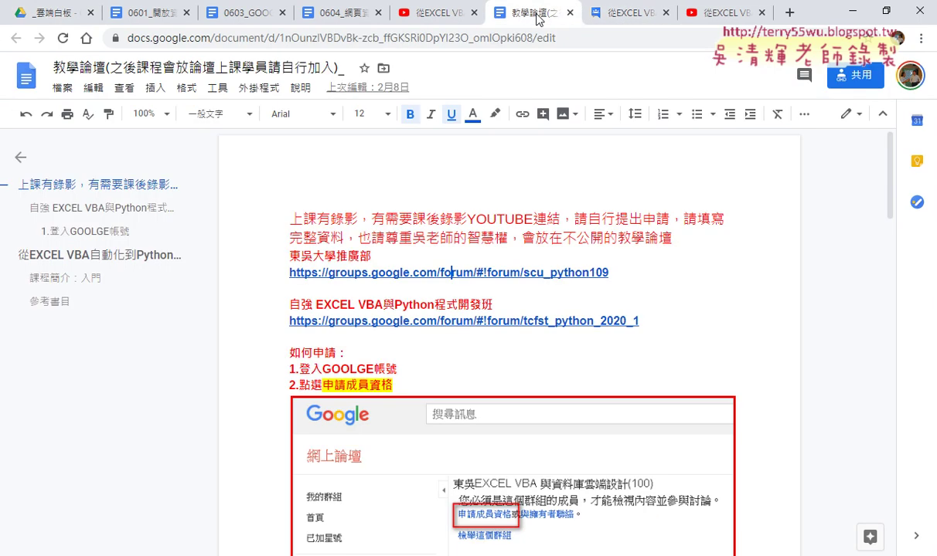
pyautogui.click(622, 13)
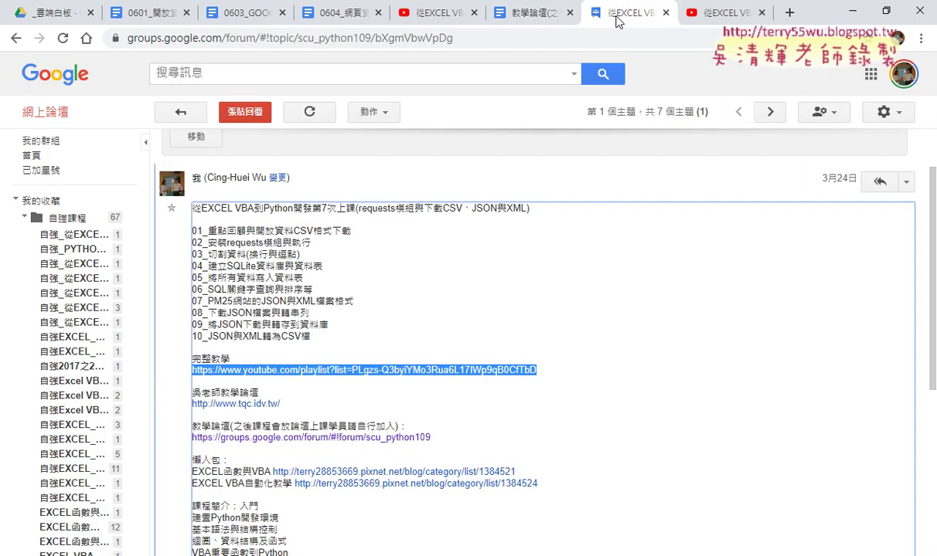
pyautogui.click(16, 38)
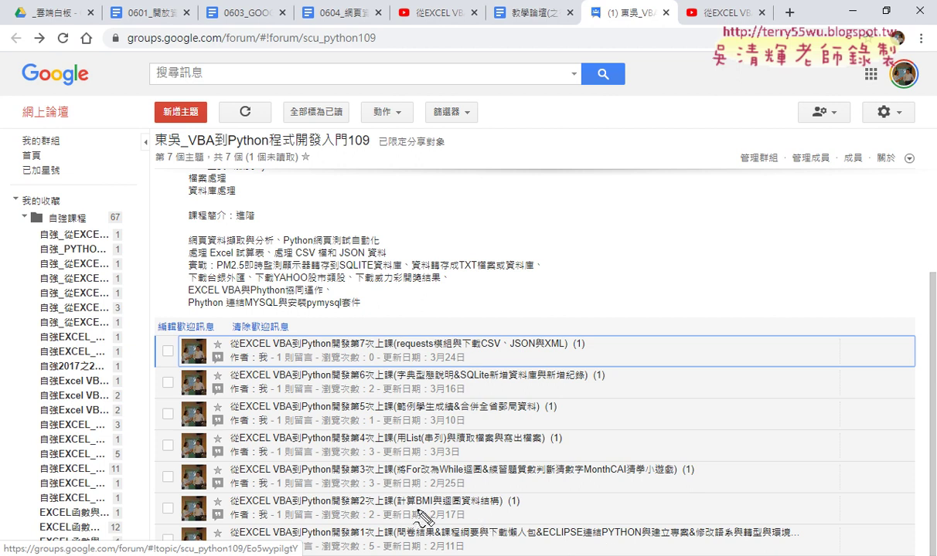
# - Underline key terms in lesson 2–7 titles, clear the marks, and open the lesson-7 topic
pyautogui.moveTo(402, 511); pyautogui.dragTo(482, 510)
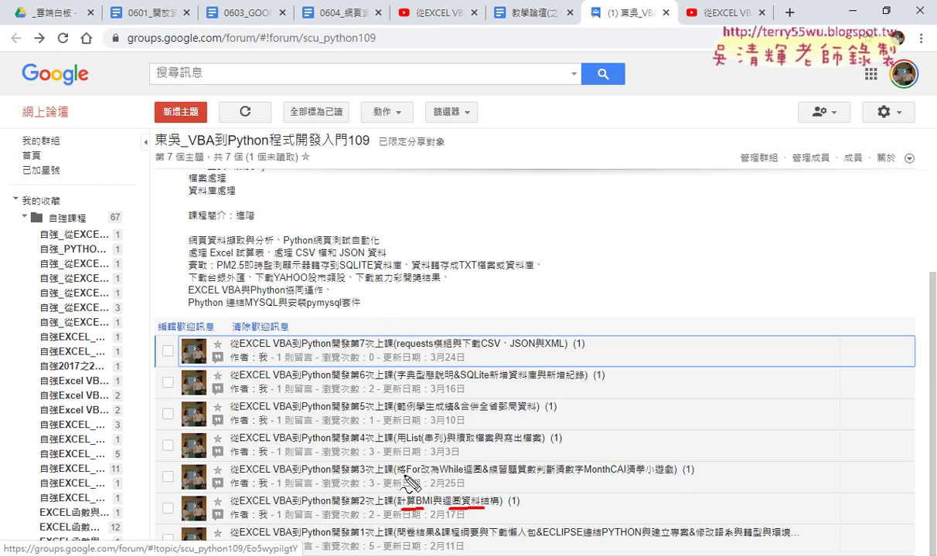
pyautogui.moveTo(402, 477); pyautogui.dragTo(469, 477)
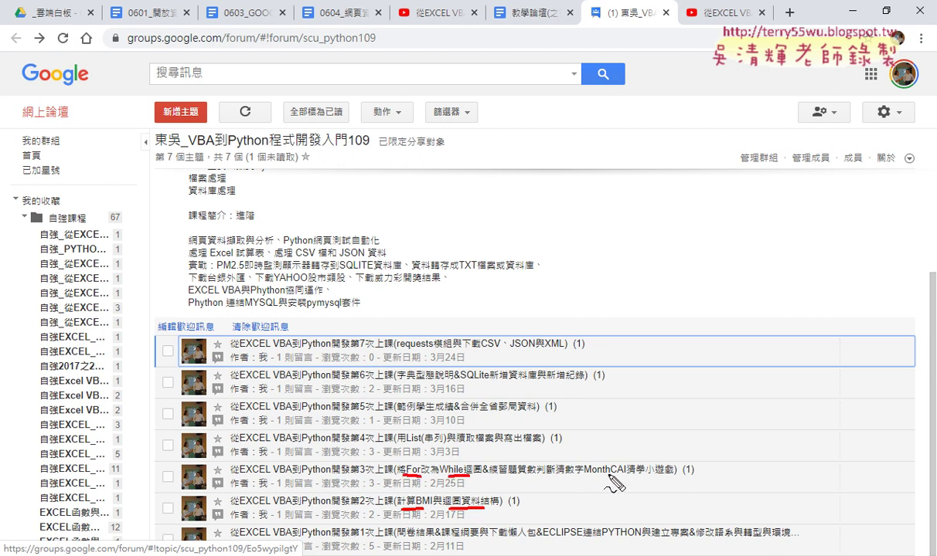
pyautogui.moveTo(403, 449); pyautogui.dragTo(445, 448)
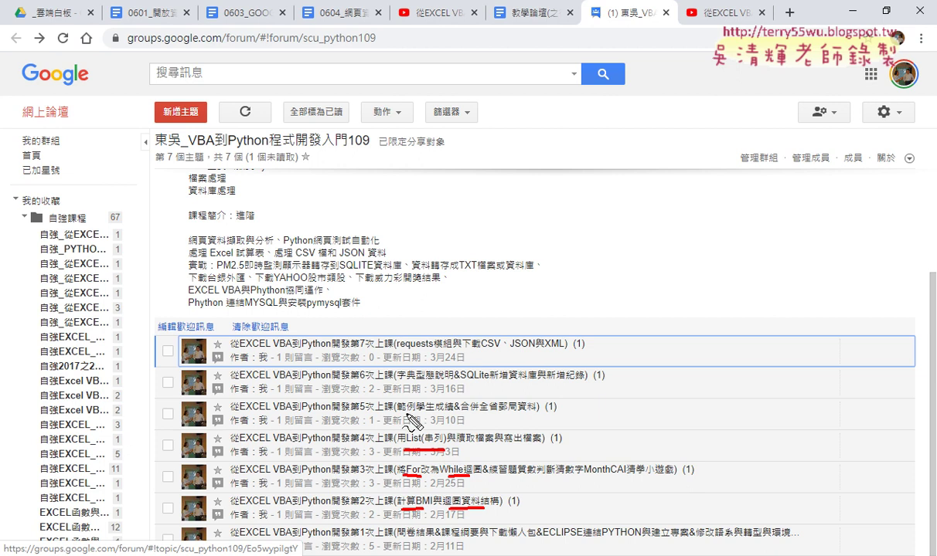
pyautogui.moveTo(404, 413); pyautogui.dragTo(487, 416)
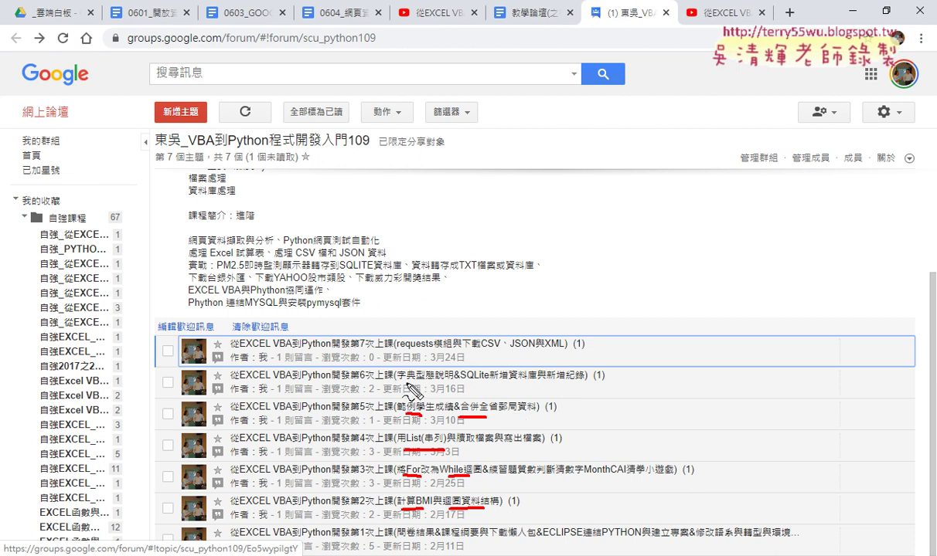
pyautogui.moveTo(405, 381); pyautogui.dragTo(489, 381)
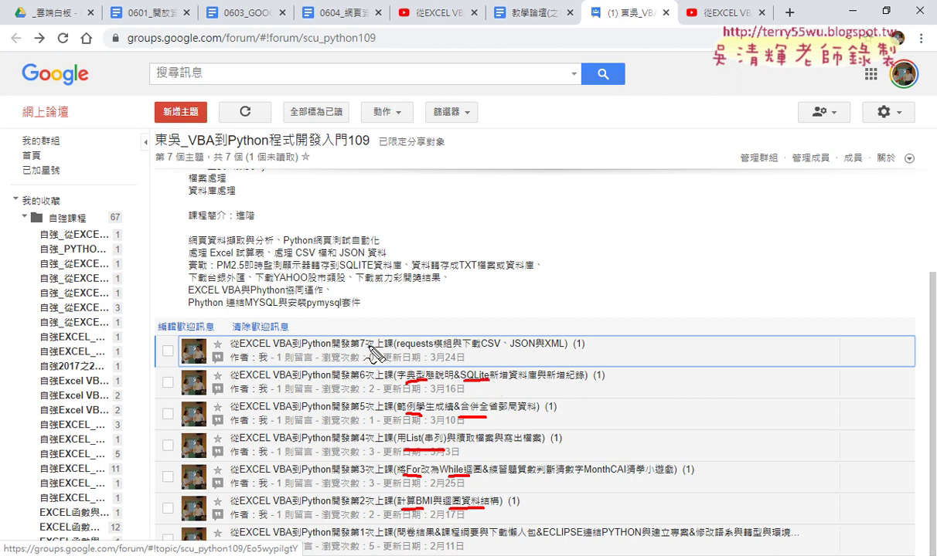
pyautogui.moveTo(397, 352); pyautogui.dragTo(562, 349)
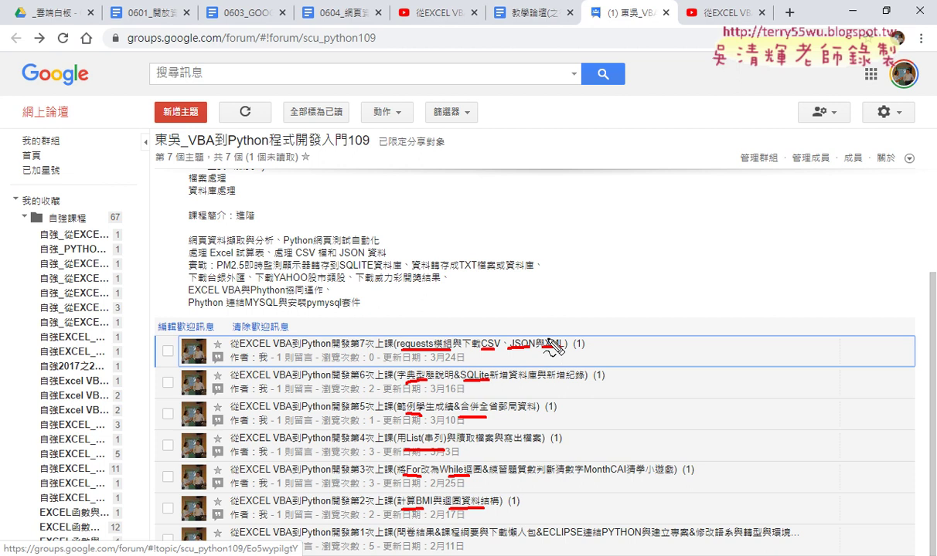
pyautogui.press('Escape')
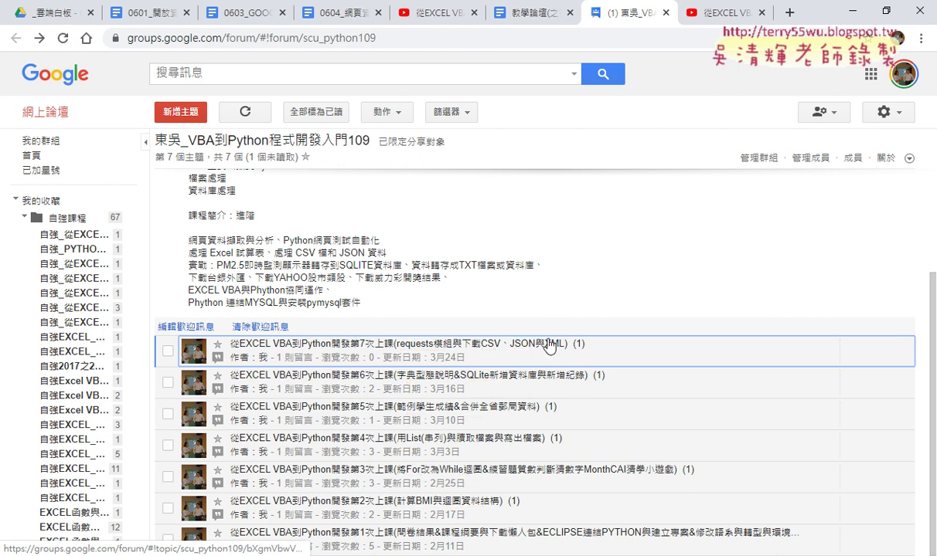
pyautogui.click(549, 346)
pyautogui.scroll(-2, 552, 337)
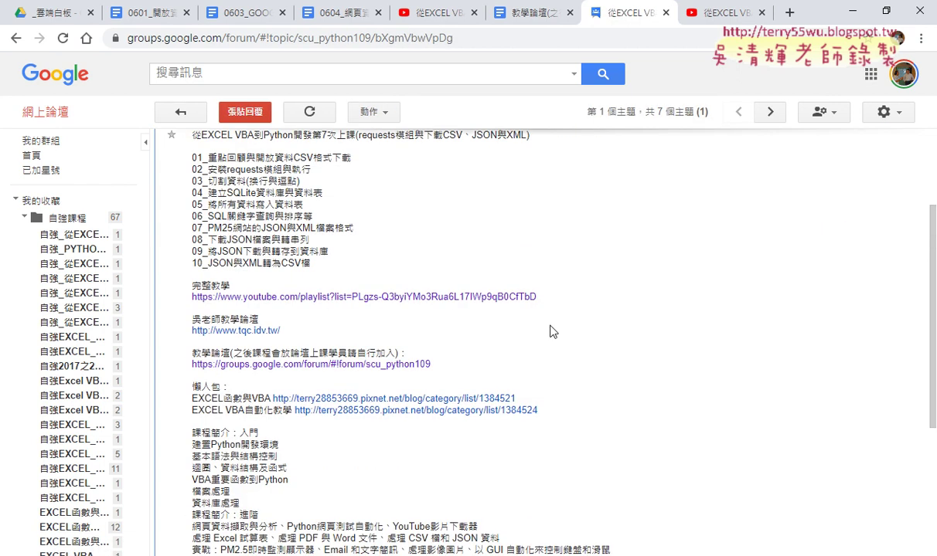
pyautogui.click(518, 297)
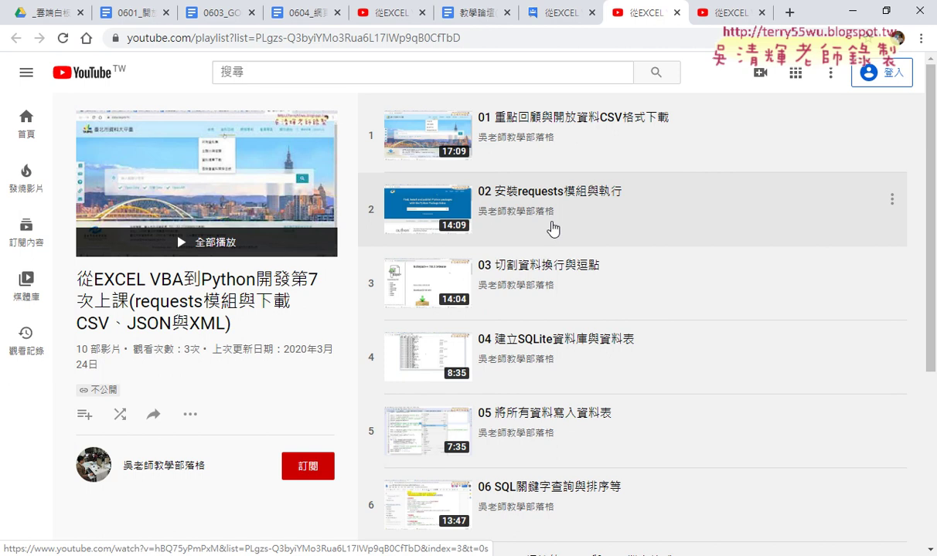
pyautogui.scroll(-3, 553, 228)
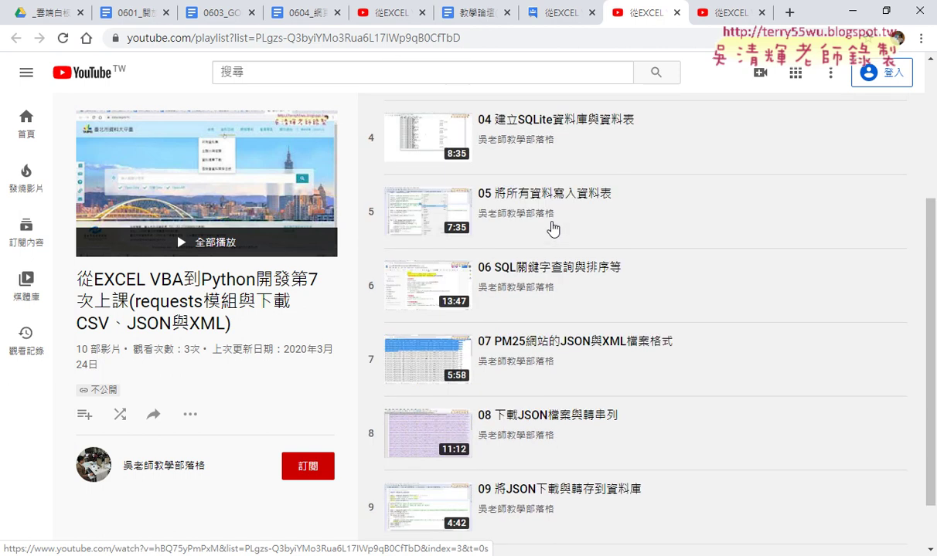
pyautogui.scroll(-1, 552, 228)
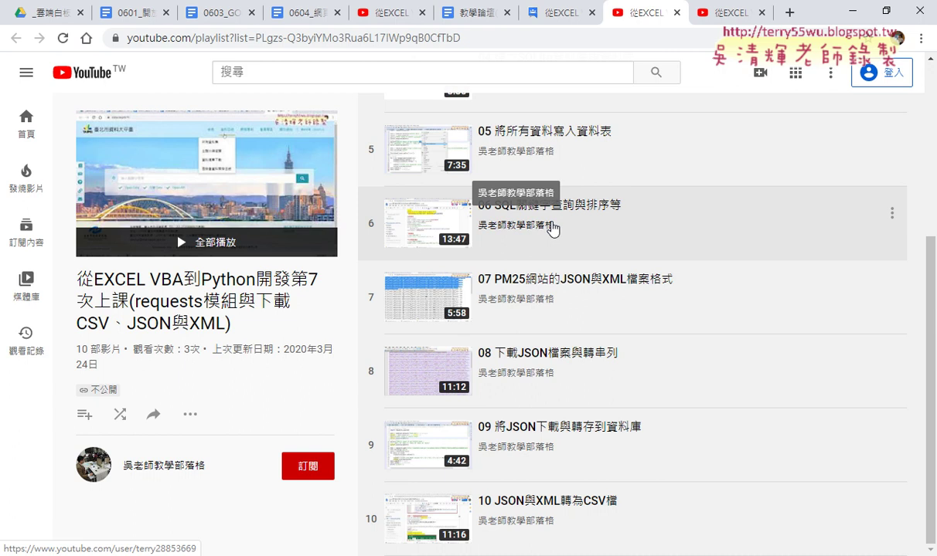
pyautogui.click(676, 13)
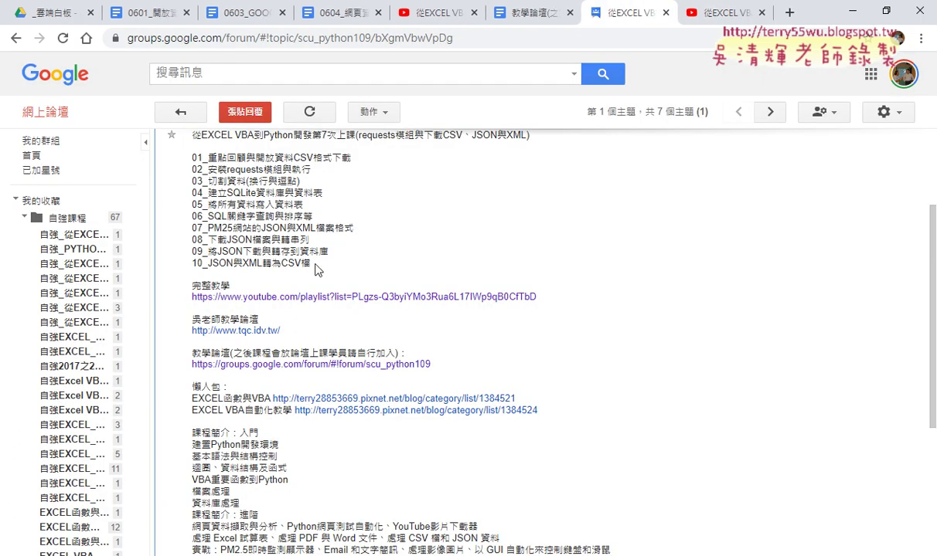
# - Select lecture items 09 and 10 in the lesson-7 post
pyautogui.moveTo(310, 263)
pyautogui.mouseDown()
pyautogui.moveTo(228, 246)
pyautogui.moveTo(190, 263)
pyautogui.mouseUp()
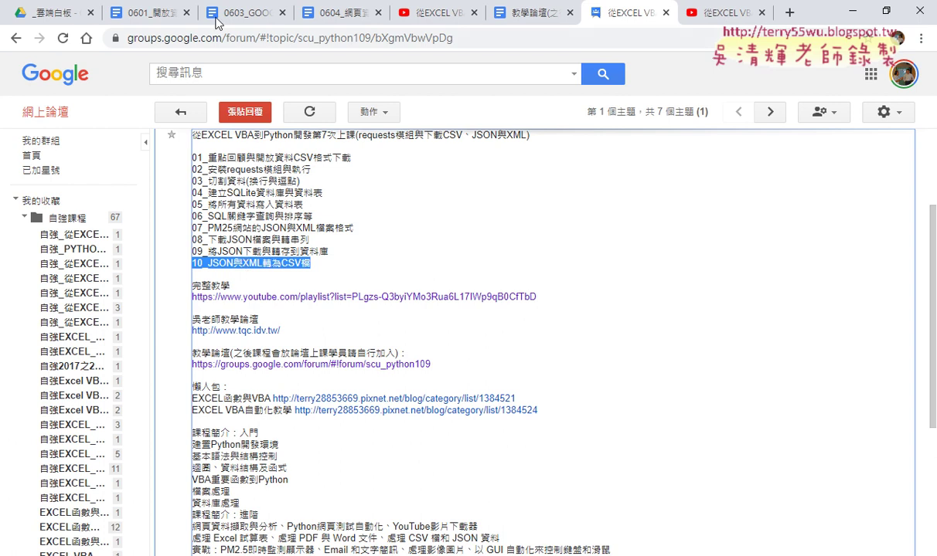
# - Switch to the 0601 open-data notes and scroll down to the 1.下載資料 code
pyautogui.click(133, 14)
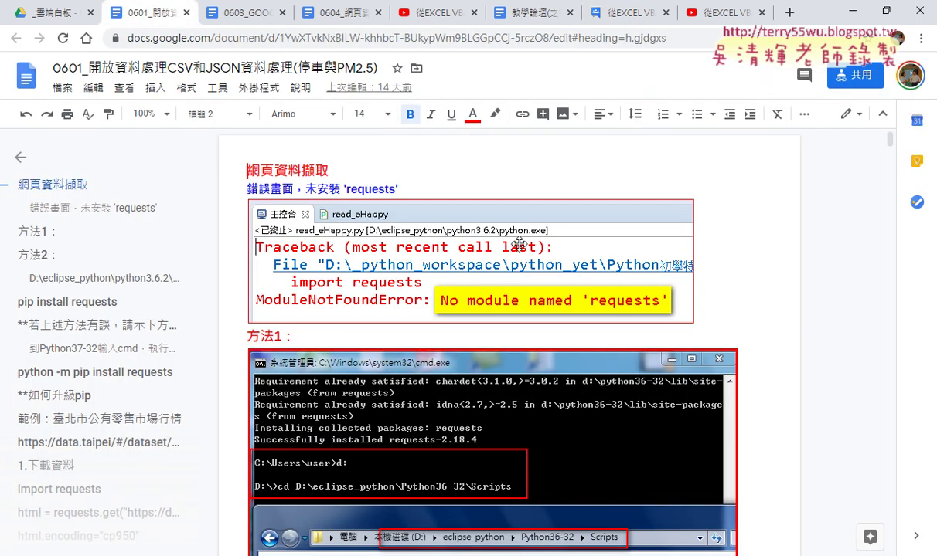
pyautogui.scroll(-3, 570, 270)
pyautogui.scroll(-3, 618, 287)
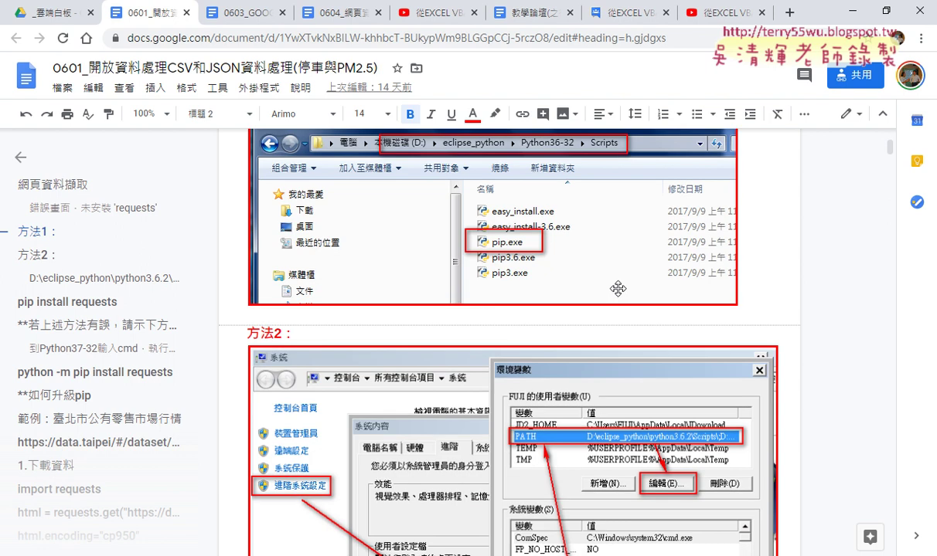
pyautogui.scroll(-4, 619, 288)
pyautogui.scroll(-2, 619, 288)
pyautogui.scroll(-2, 619, 289)
pyautogui.scroll(-1, 619, 289)
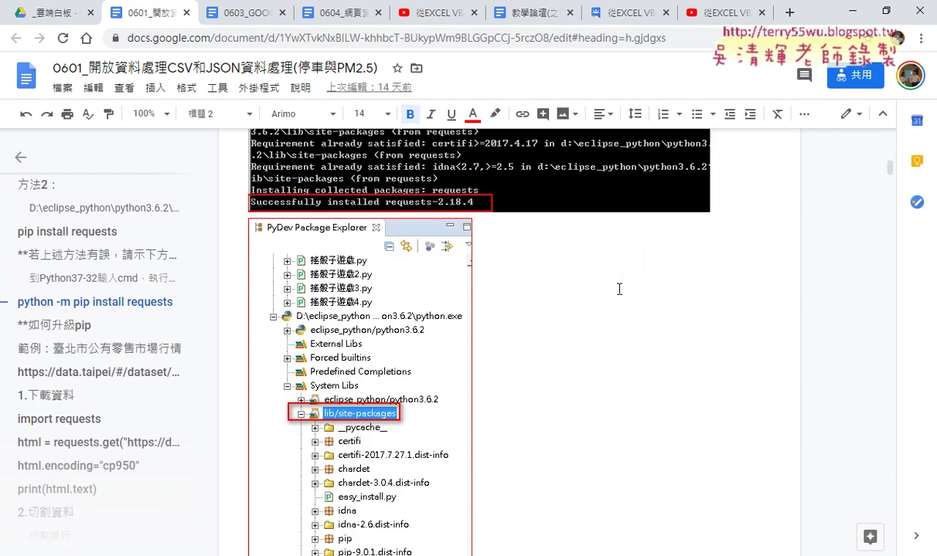
pyautogui.scroll(-4, 650, 344)
pyautogui.scroll(-3, 650, 343)
pyautogui.scroll(-3, 618, 325)
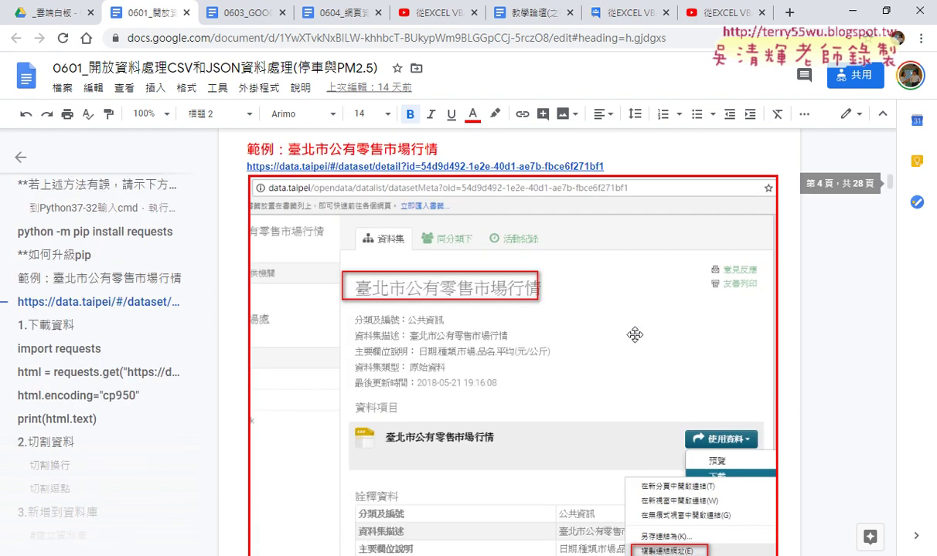
pyautogui.scroll(-4, 495, 286)
pyautogui.scroll(-3, 508, 297)
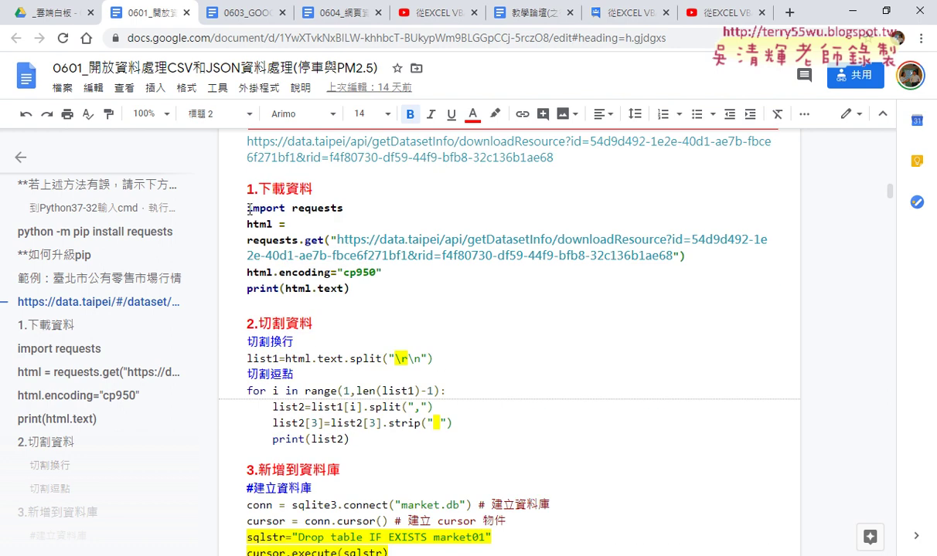
# - Select the 1.下載資料 code, then the import requests line, then the word get
pyautogui.moveTo(246, 208)
pyautogui.mouseDown()
pyautogui.moveTo(333, 259)
pyautogui.moveTo(356, 291)
pyautogui.mouseUp()
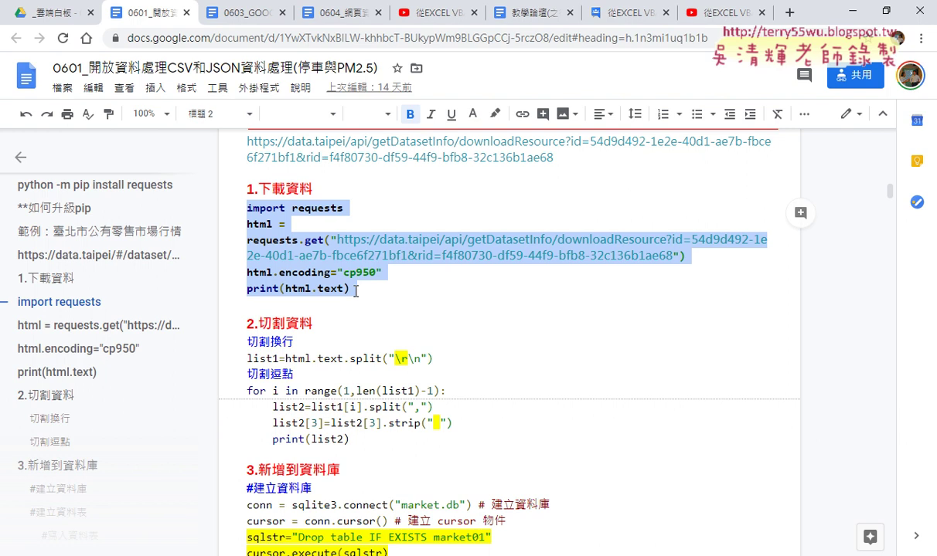
pyautogui.moveTo(342, 207); pyautogui.dragTo(246, 208)
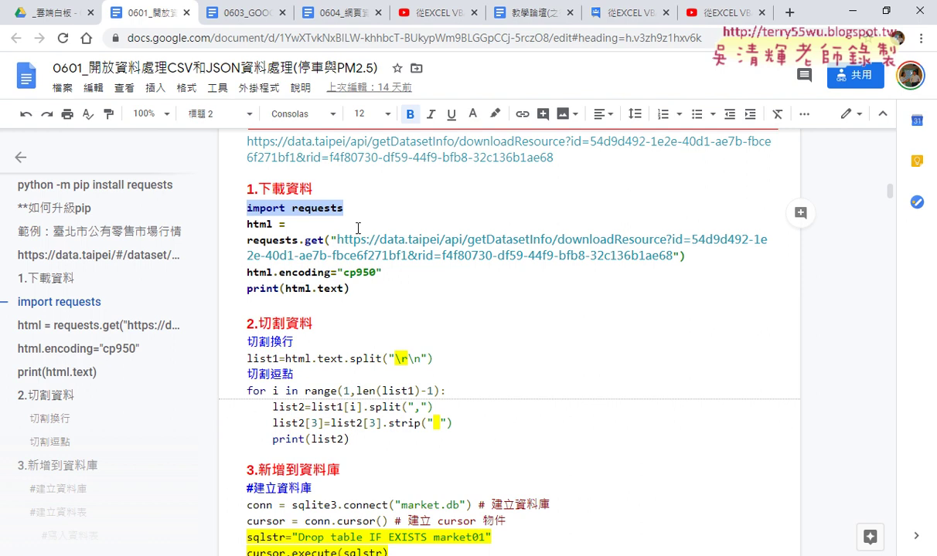
pyautogui.doubleClick(314, 241)
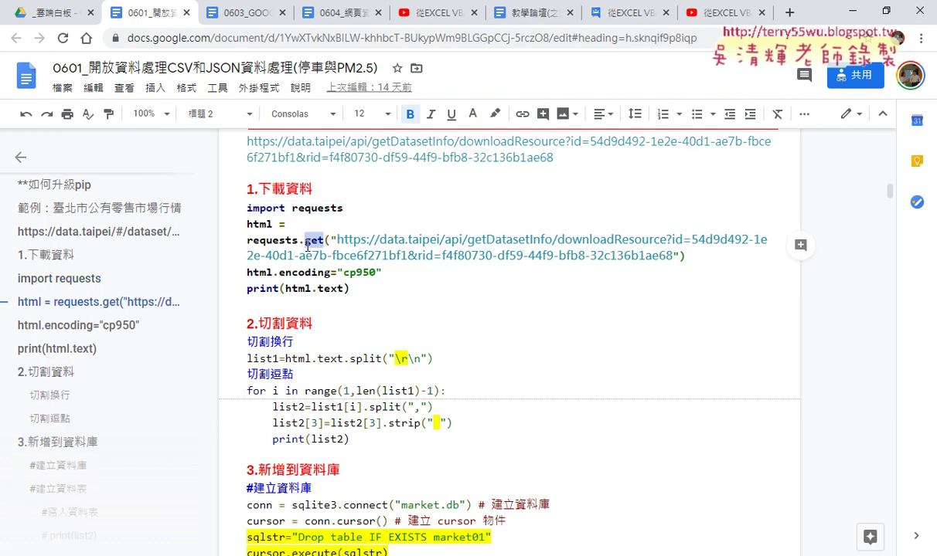
# - Highlight 'get' in yellow, then select the download URL and the html.encoding="cp950" line
pyautogui.click(494, 114)
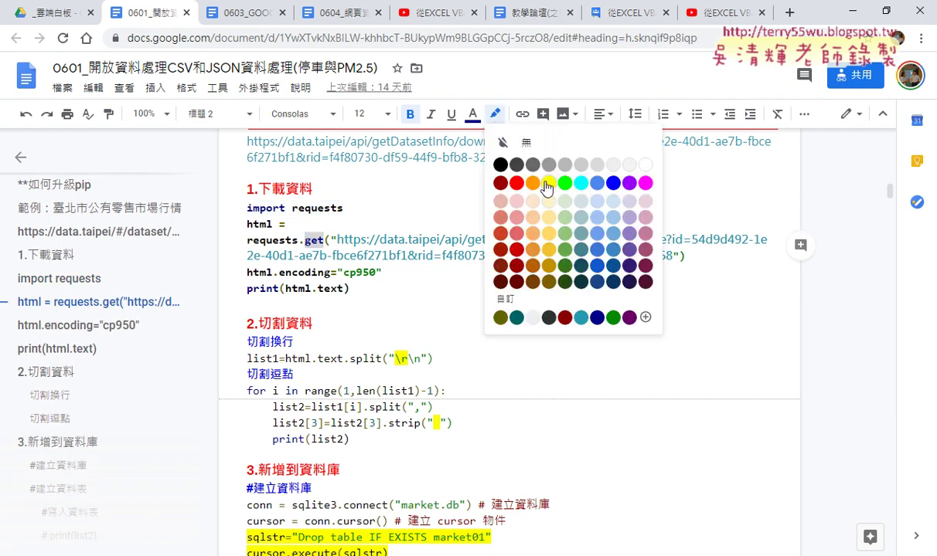
pyautogui.click(550, 183)
pyautogui.moveTo(337, 240); pyautogui.dragTo(671, 257)
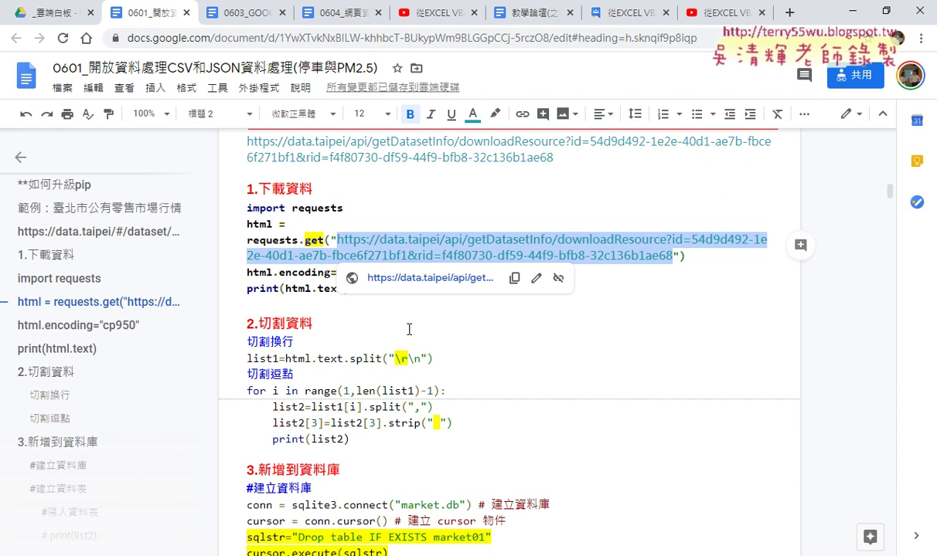
pyautogui.moveTo(383, 273); pyautogui.dragTo(249, 277)
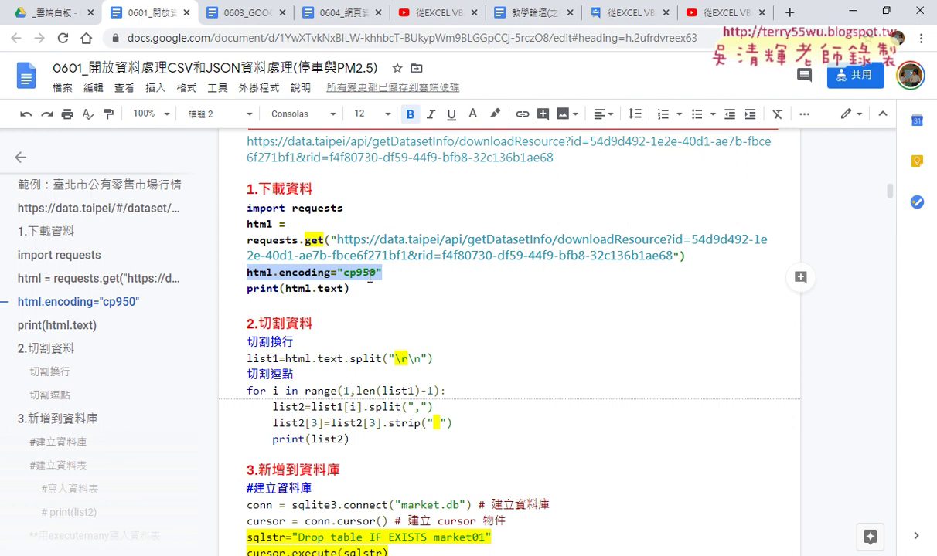
# - Scroll through the split, insert and query sections, marking 逗點, then return to the Drive folder
pyautogui.scroll(-2, 369, 276)
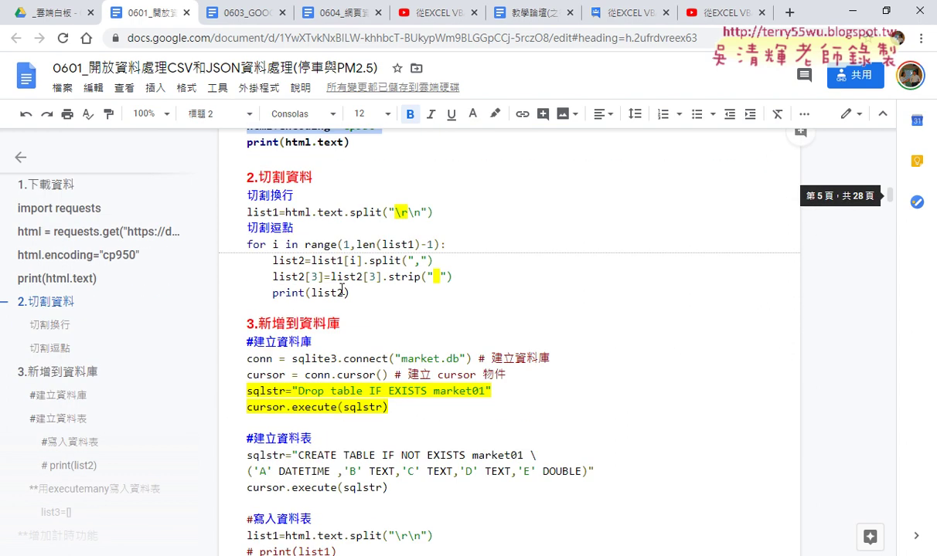
pyautogui.moveTo(247, 195)
pyautogui.mouseDown()
pyautogui.moveTo(278, 211)
pyautogui.moveTo(270, 229)
pyautogui.mouseUp()
pyautogui.scroll(-2, 286, 286)
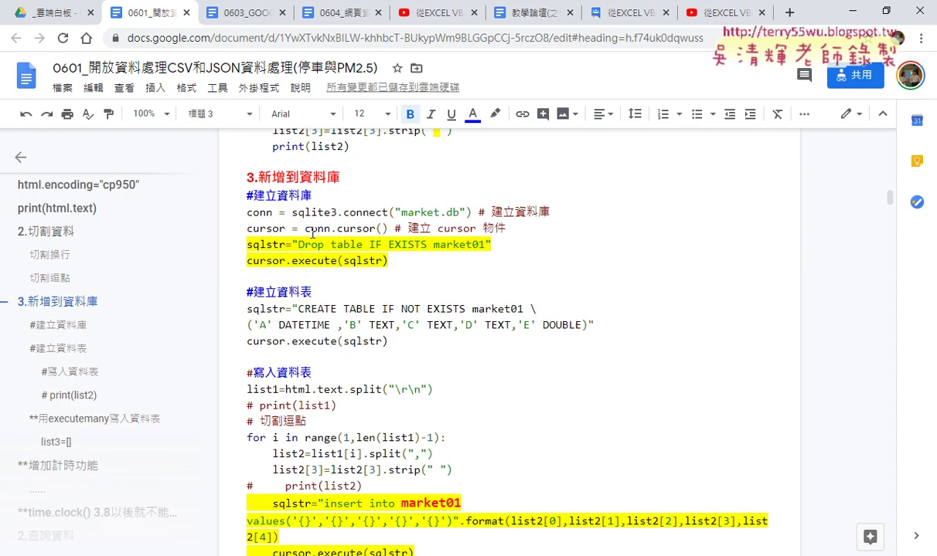
pyautogui.scroll(-3, 298, 342)
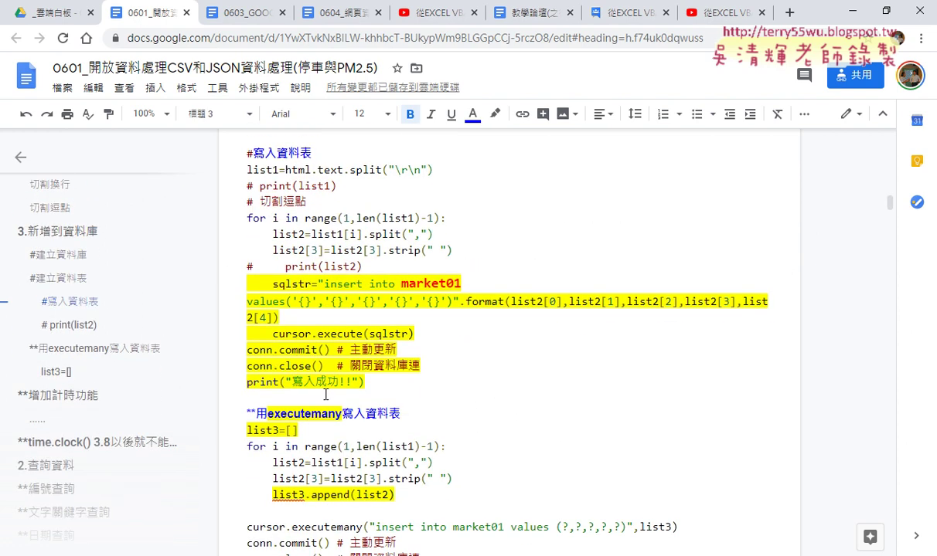
pyautogui.scroll(-1, 325, 395)
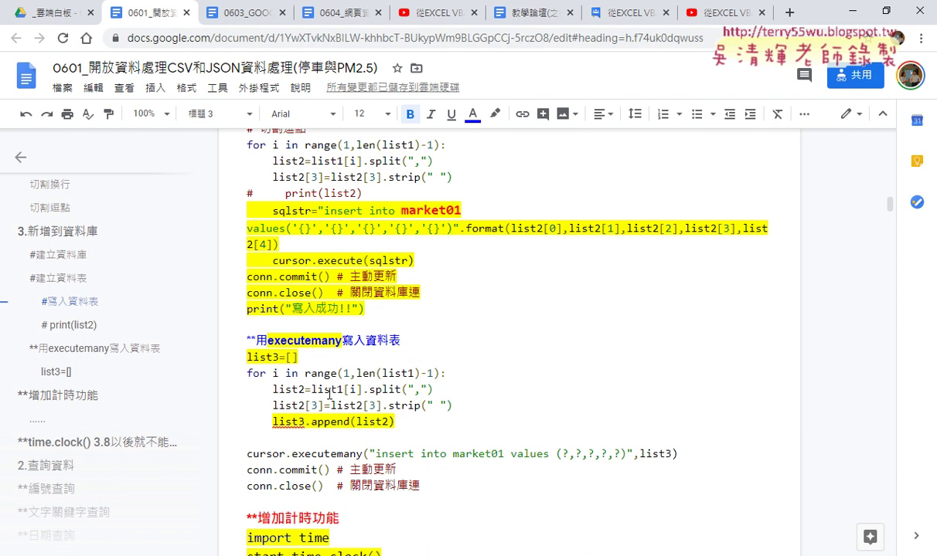
pyautogui.scroll(-3, 330, 394)
pyautogui.scroll(-1, 386, 410)
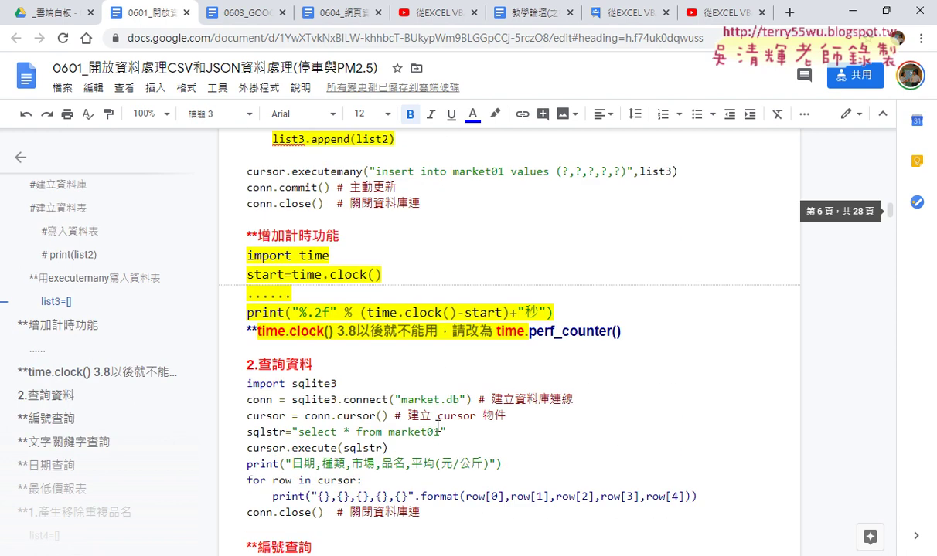
pyautogui.scroll(-2, 438, 426)
pyautogui.scroll(-2, 438, 426)
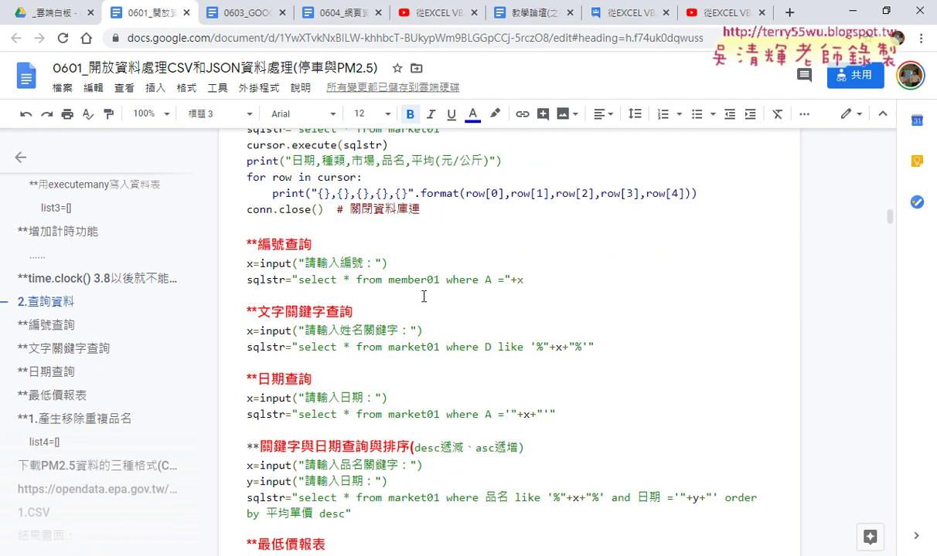
pyautogui.click(52, 12)
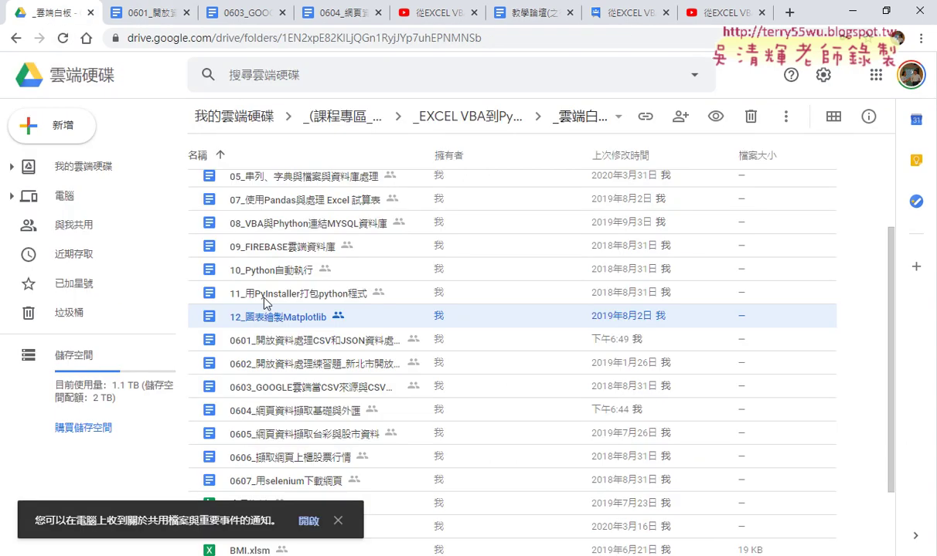
# - Pick the 0604 and 0603 files, switch to the 0603 notes, and select 'GOOGLE試算表當成資料來源'
pyautogui.click(282, 412)
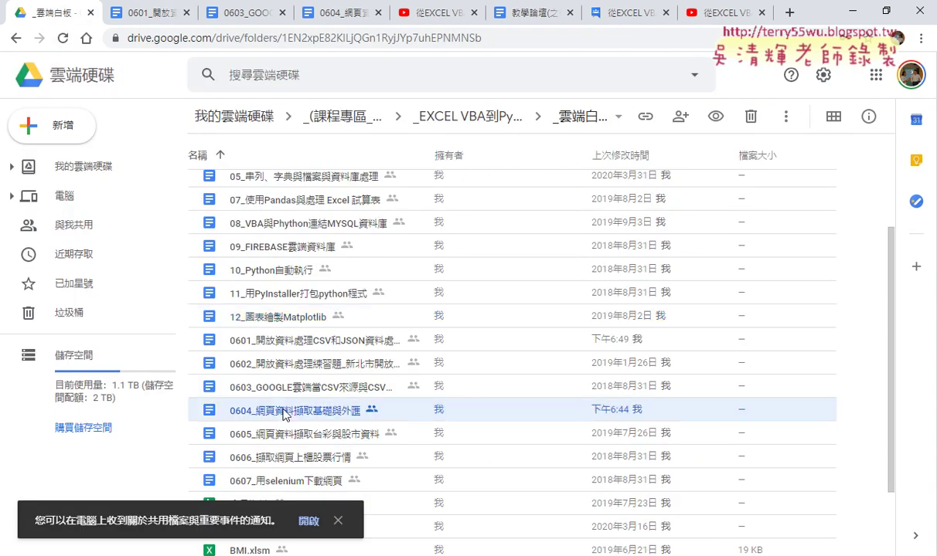
pyautogui.click(271, 384)
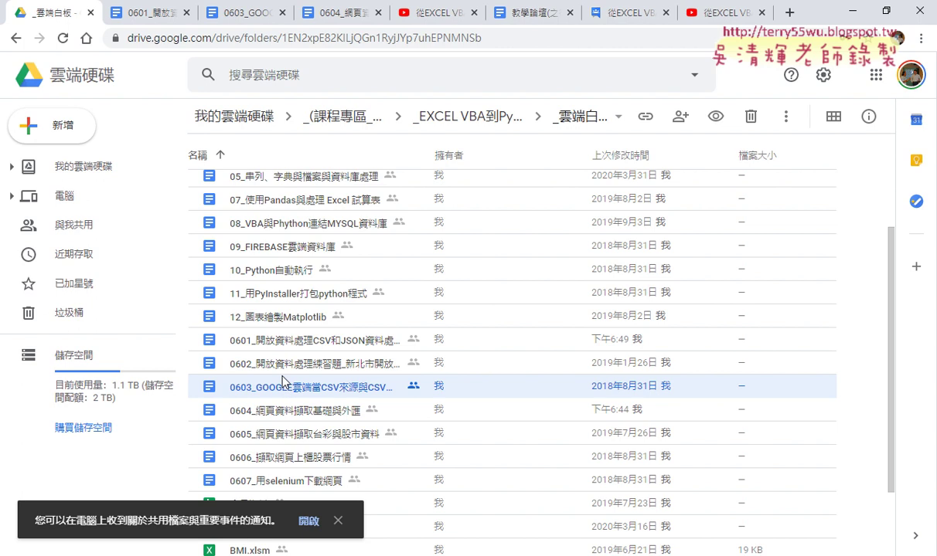
pyautogui.click(234, 17)
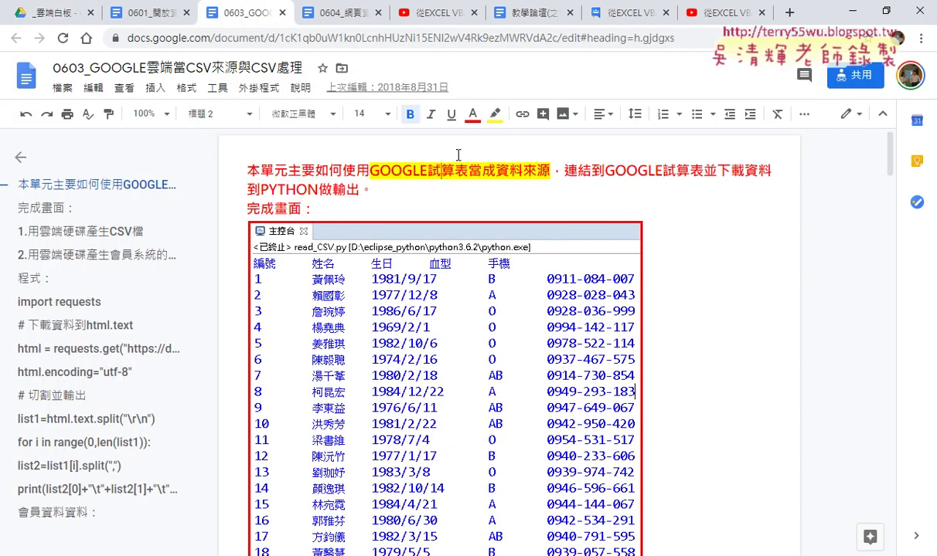
pyautogui.moveTo(364, 170); pyautogui.dragTo(551, 170)
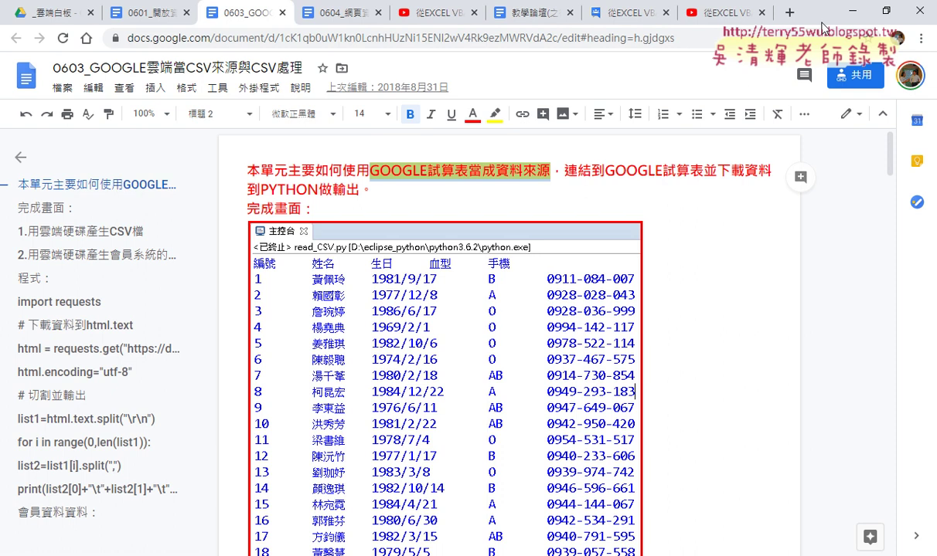
# - In a new tab, reach Drive via the apps grid and open _temp > DEL > 會員資料
pyautogui.click(789, 13)
pyautogui.click(879, 74)
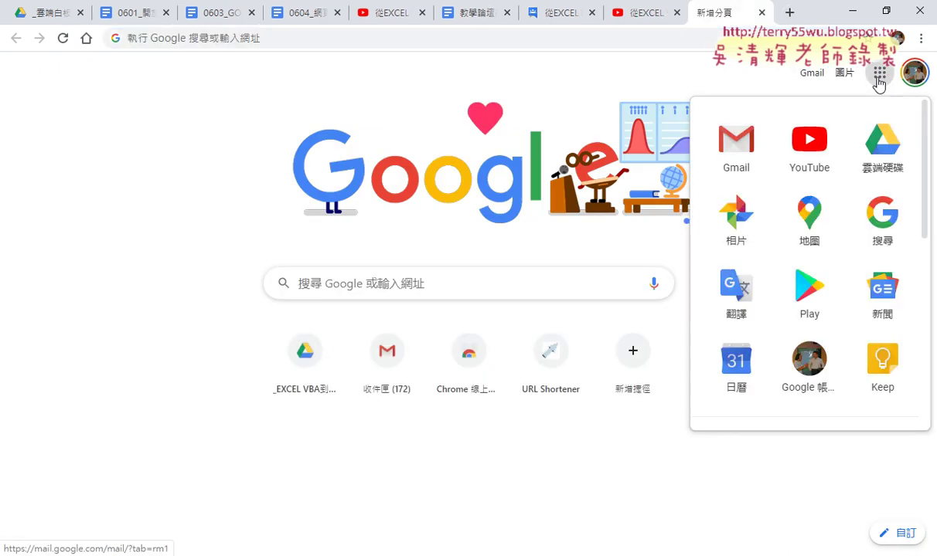
pyautogui.click(880, 162)
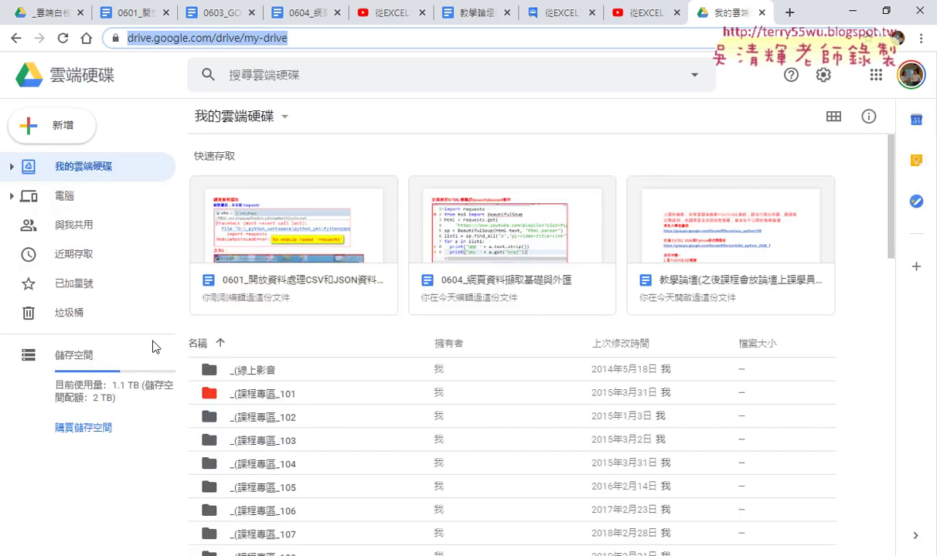
pyautogui.scroll(-4, 392, 438)
pyautogui.scroll(-2, 392, 438)
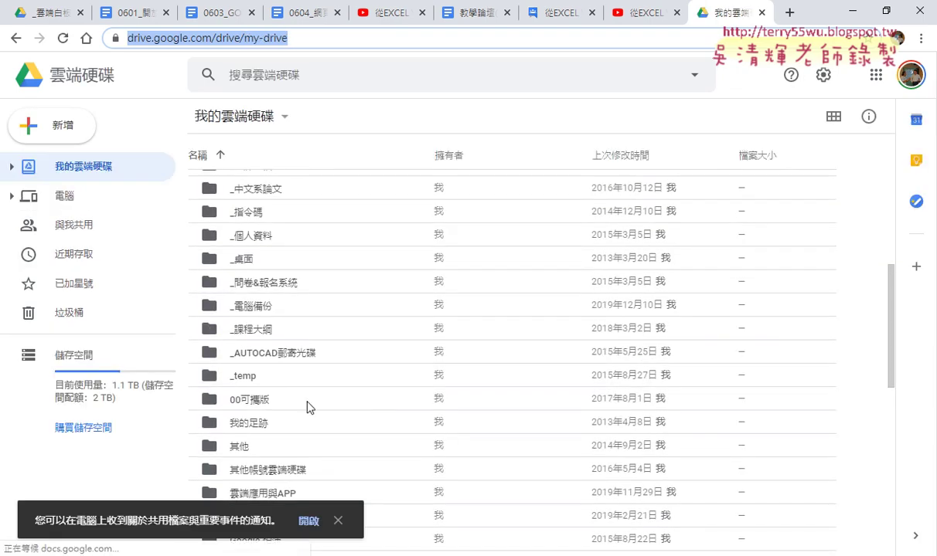
pyautogui.doubleClick(249, 367)
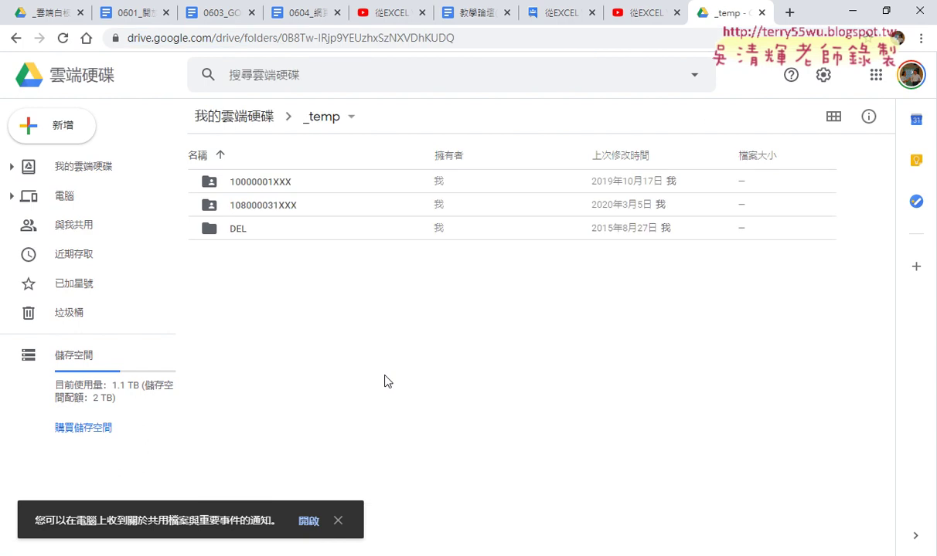
pyautogui.doubleClick(262, 230)
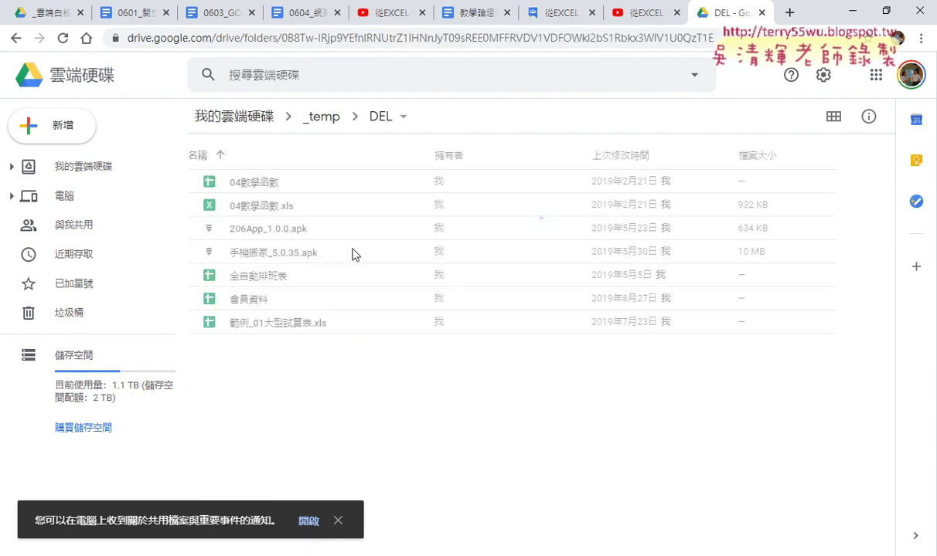
pyautogui.doubleClick(273, 307)
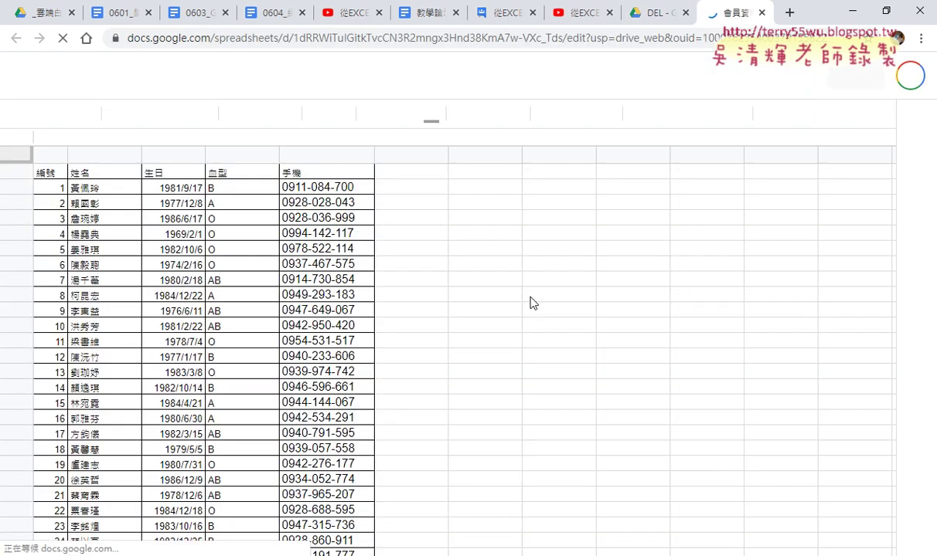
# - Set Publish to the web to publish 工作表1 as comma-separated values (.csv)
pyautogui.click(276, 269)
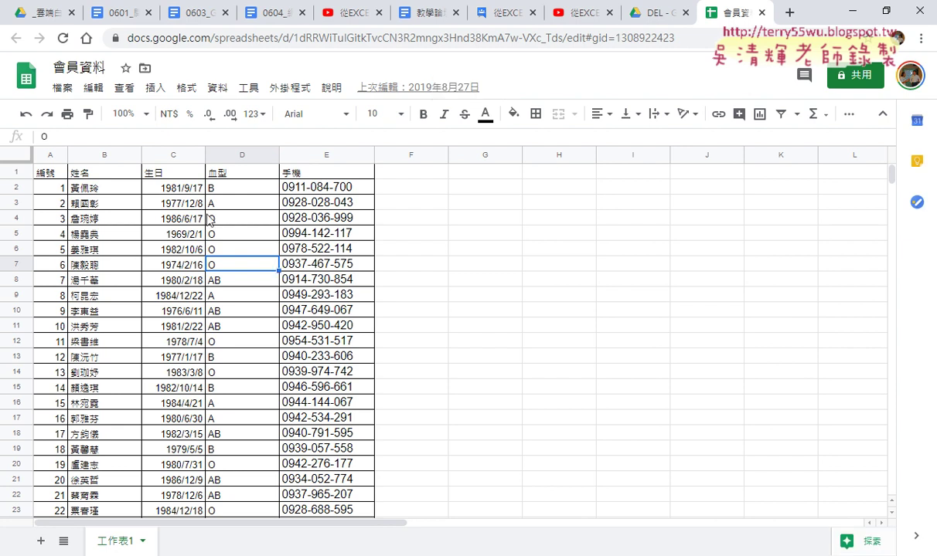
pyautogui.click(65, 89)
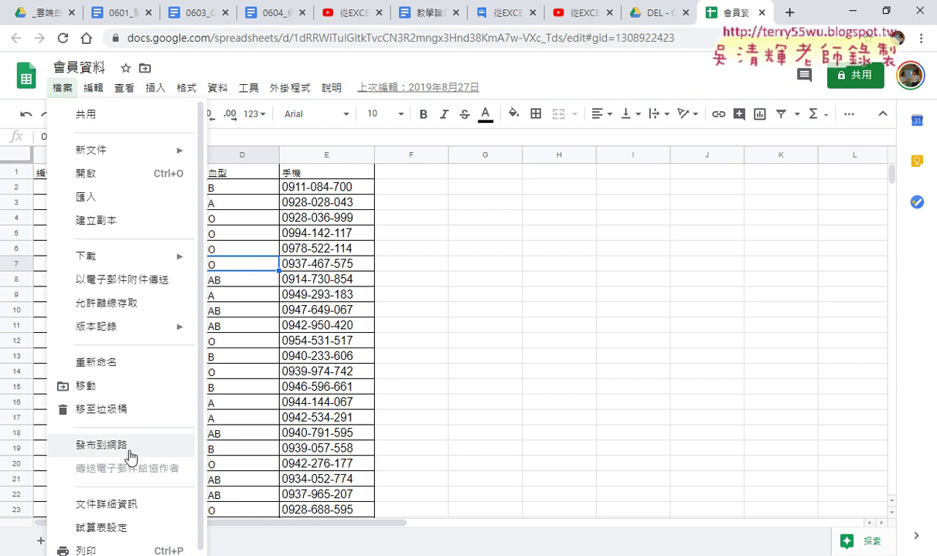
pyautogui.click(129, 455)
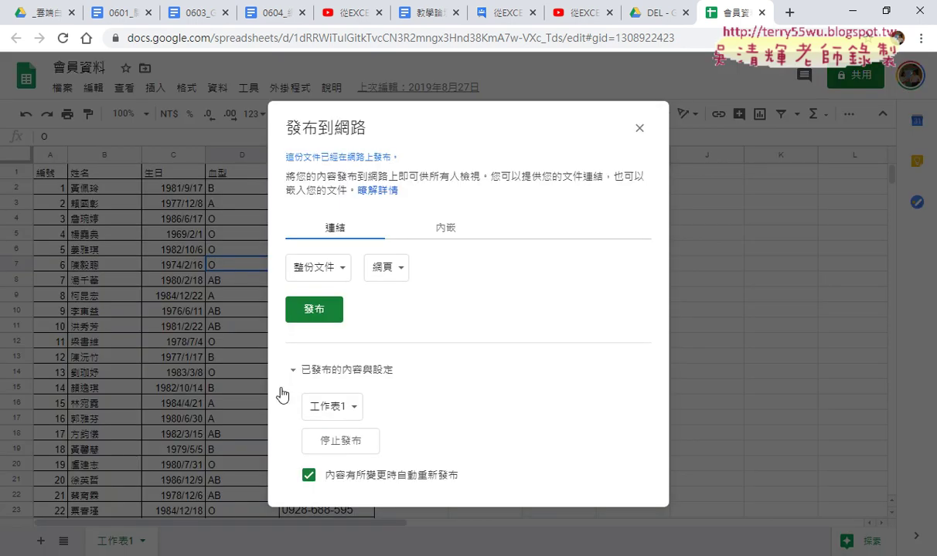
pyautogui.click(389, 269)
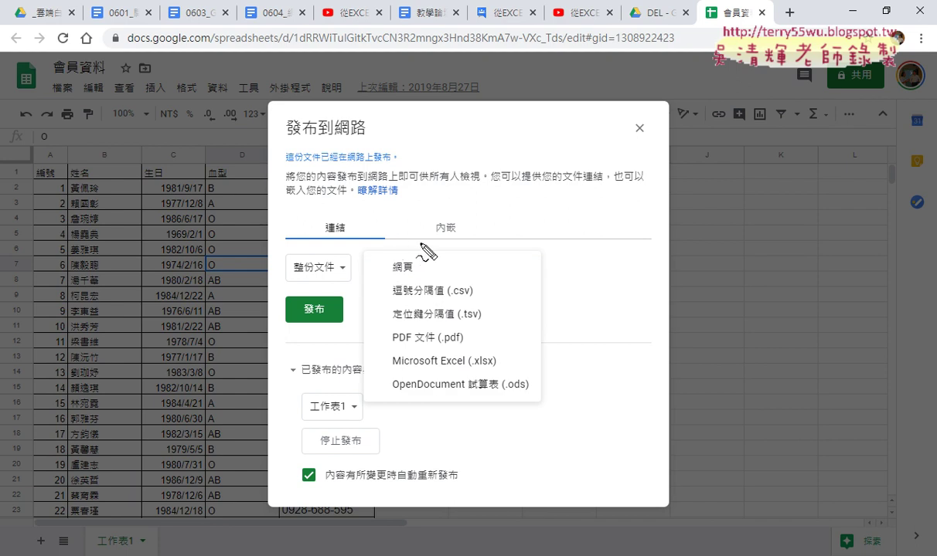
pyautogui.moveTo(477, 302)
pyautogui.mouseDown()
pyautogui.moveTo(393, 305)
pyautogui.moveTo(485, 289)
pyautogui.mouseUp()
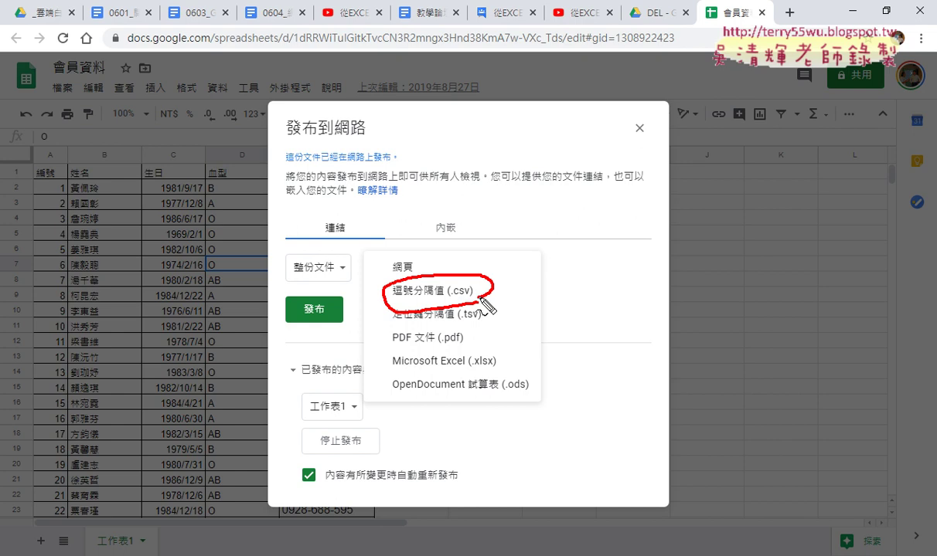
pyautogui.press('Escape')
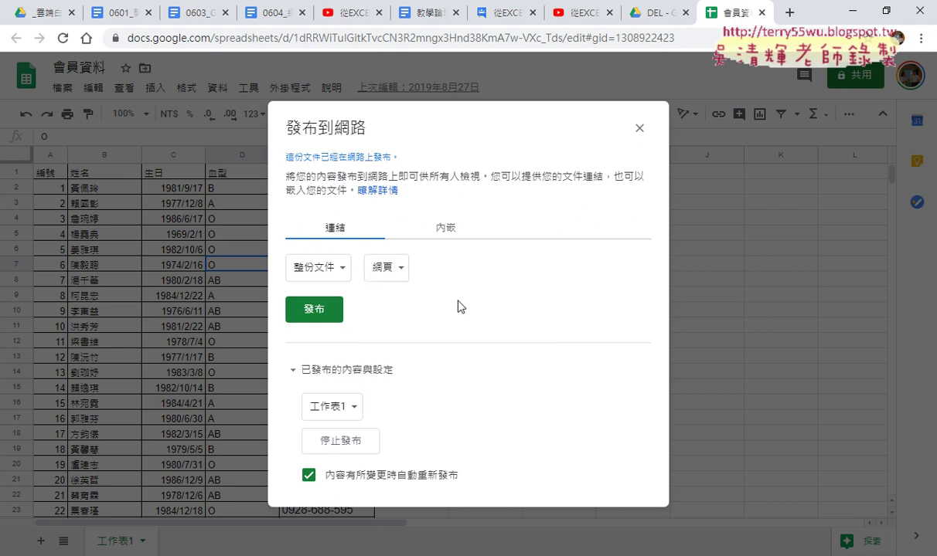
pyautogui.click(313, 268)
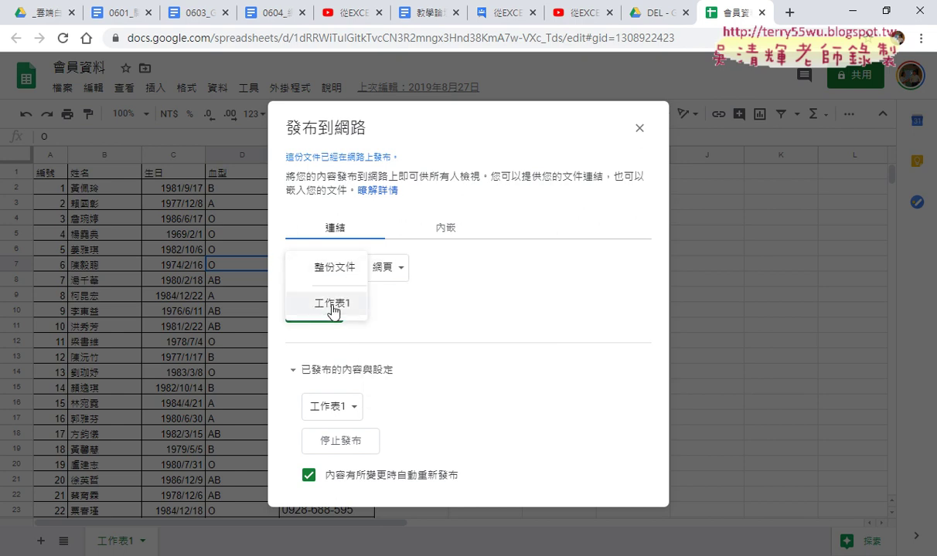
pyautogui.click(338, 306)
pyautogui.click(392, 269)
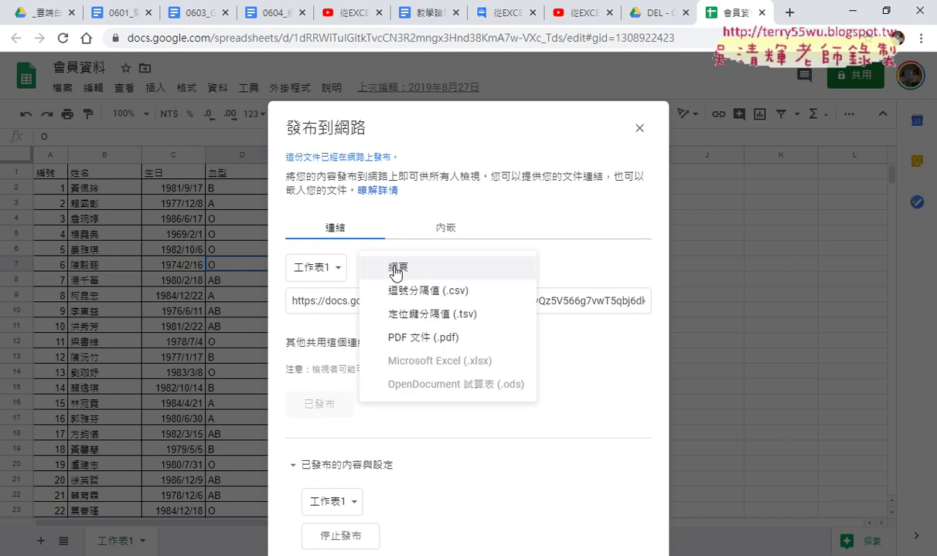
pyautogui.click(448, 290)
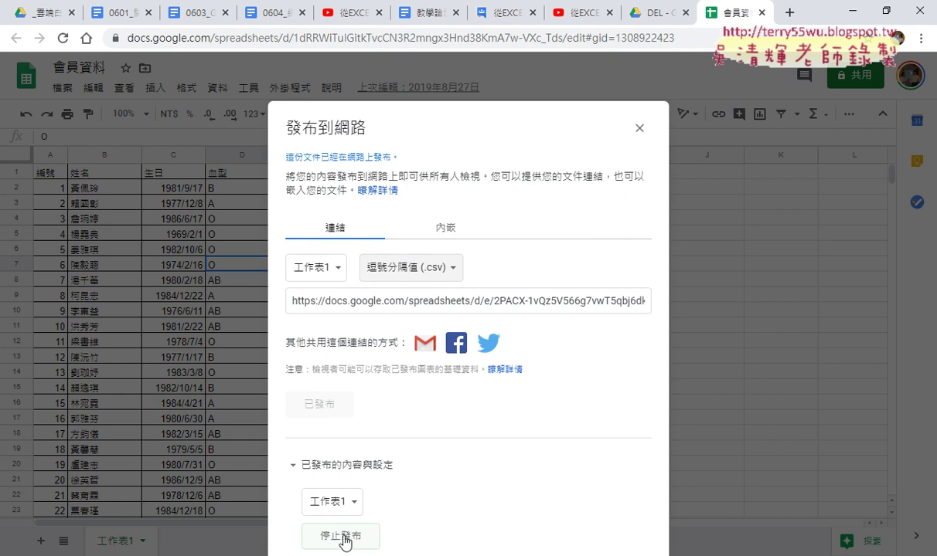
# - Copy the full published CSV link and open a new browser tab
pyautogui.click(433, 301)
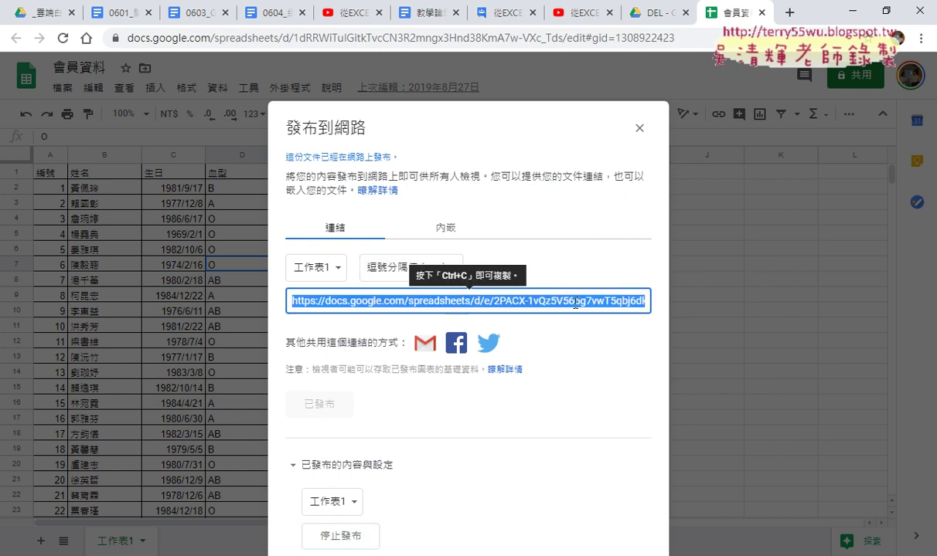
pyautogui.click(425, 306)
pyautogui.moveTo(377, 303); pyautogui.dragTo(642, 303)
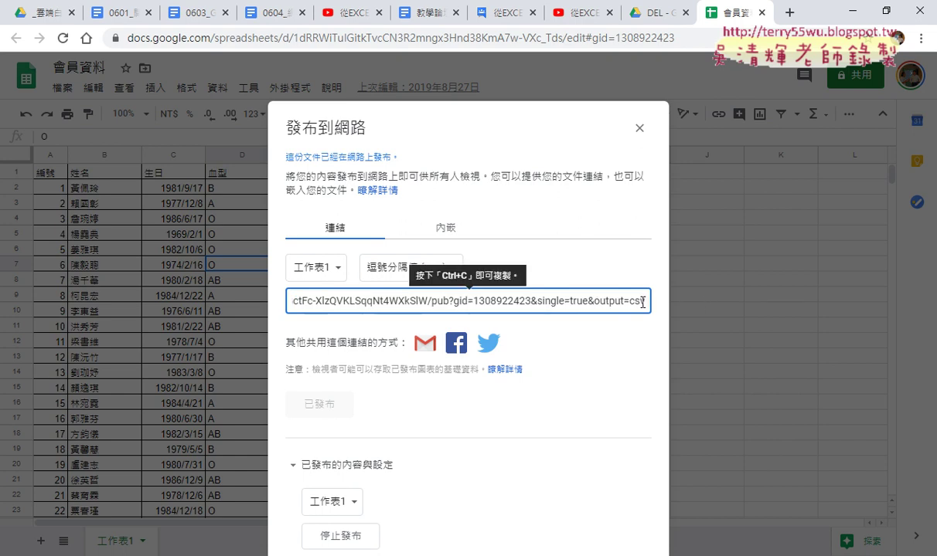
pyautogui.hotkey('ctrl', 'c')
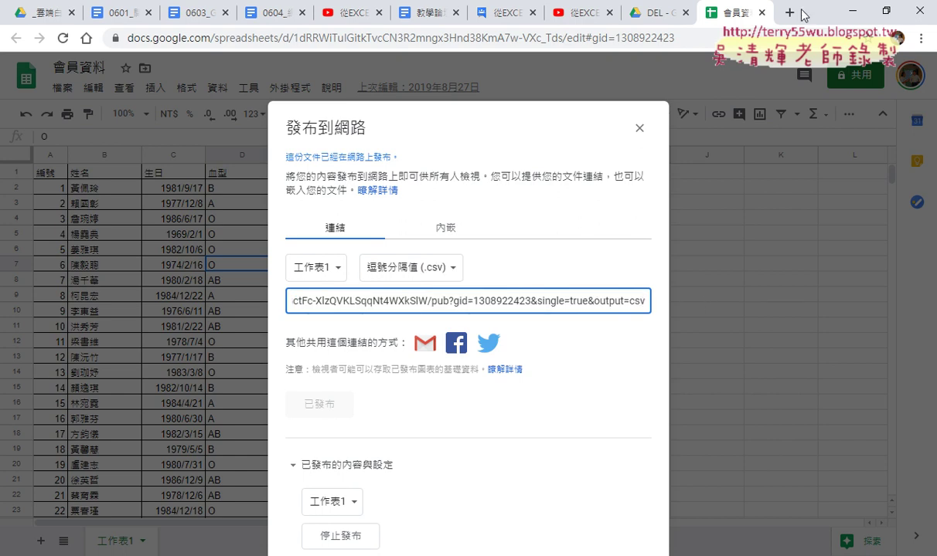
pyautogui.click(790, 12)
# - Copy the published CSV link from the spreadsheet for use in the new tab
pyautogui.rightClick(686, 37)
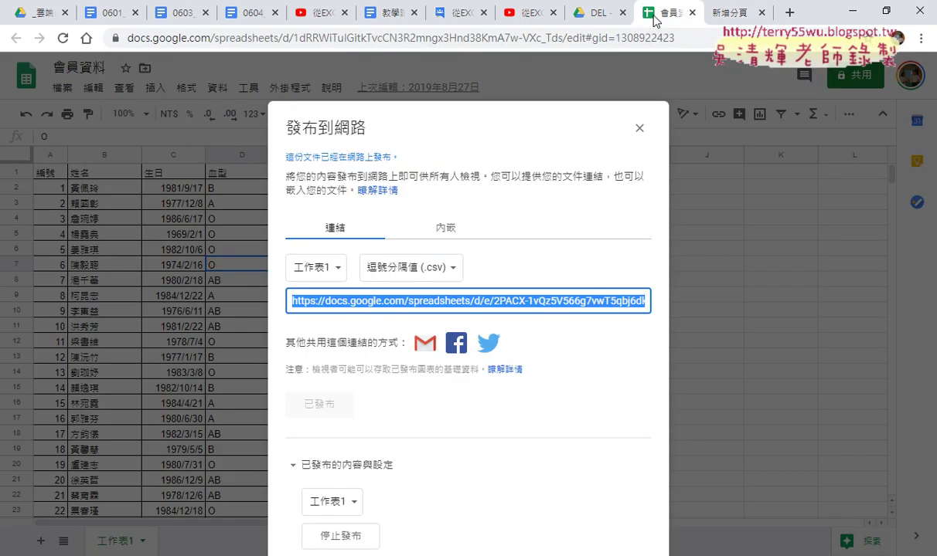
pyautogui.click(653, 15)
pyautogui.rightClick(563, 309)
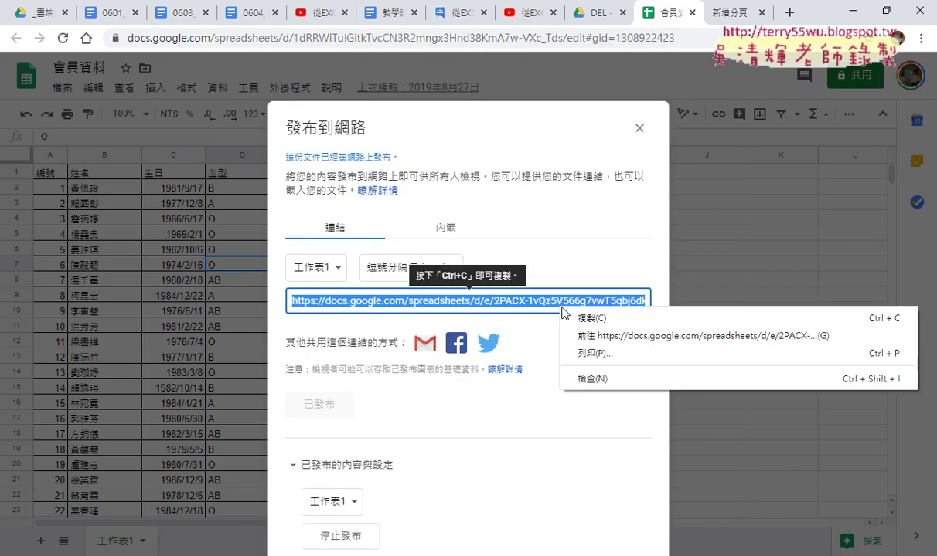
pyautogui.click(591, 318)
pyautogui.click(707, 15)
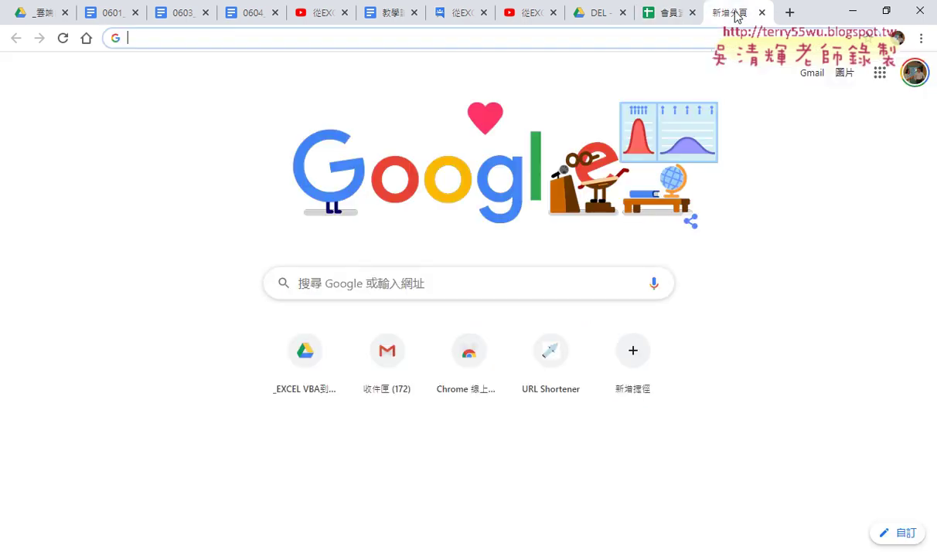
# - Load the link to download 會員資料 - 工作表1.csv, then show it in its folder
pyautogui.rightClick(708, 46)
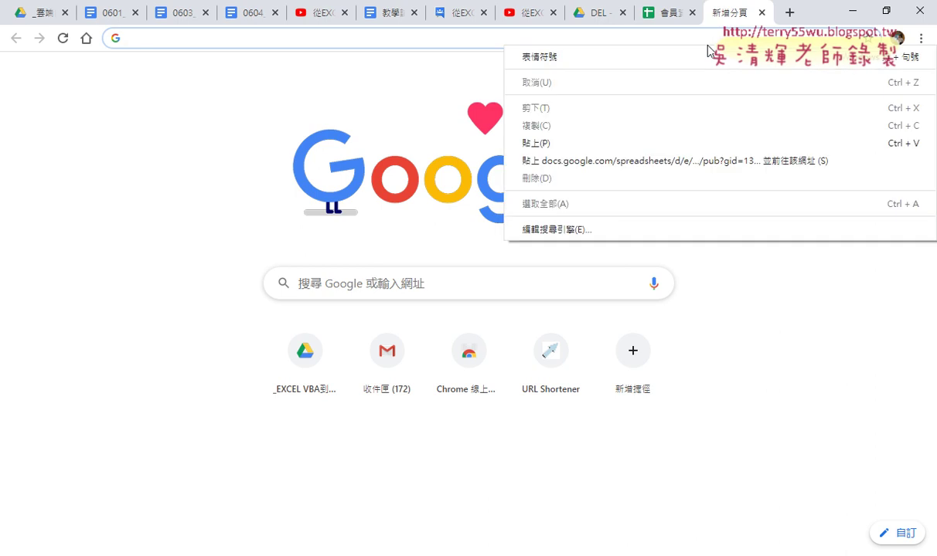
pyautogui.click(666, 147)
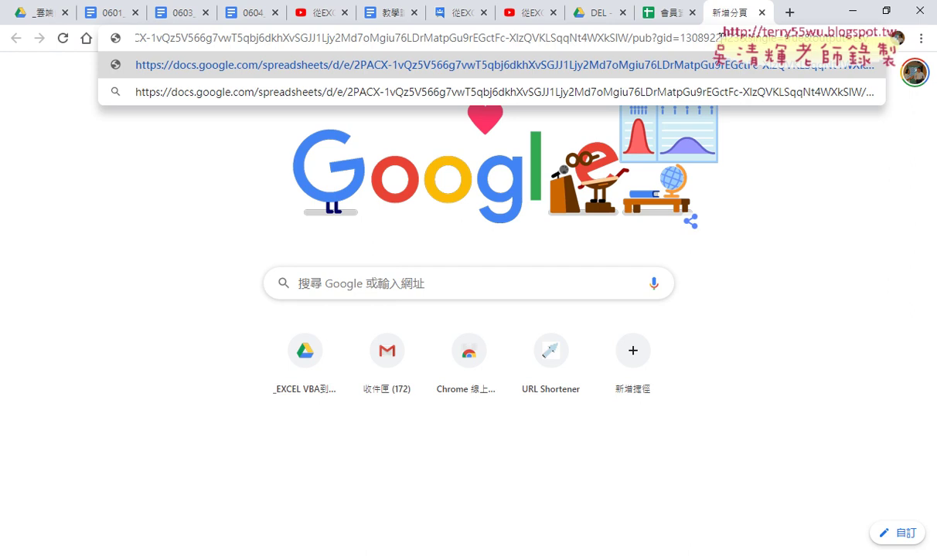
pyautogui.press('Return')
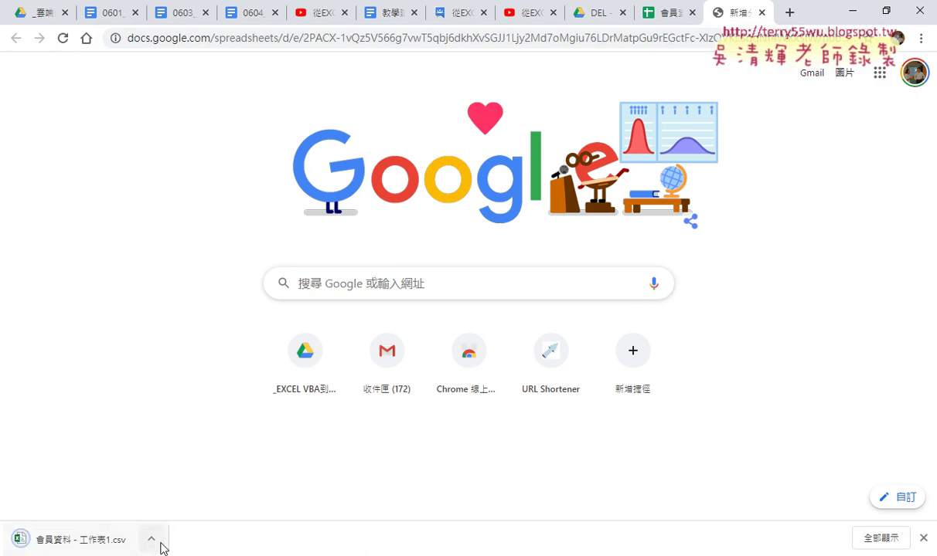
pyautogui.click(153, 540)
pyautogui.click(178, 493)
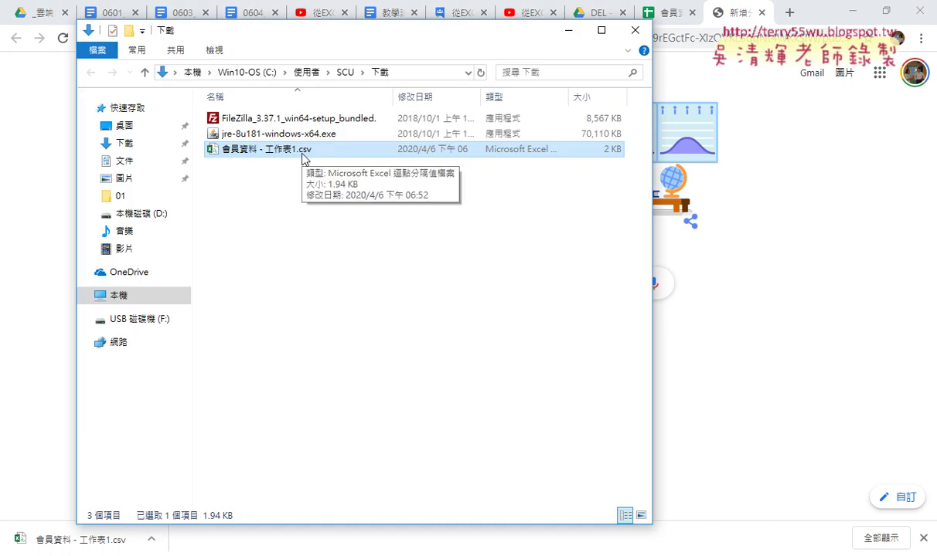
# - Move the 下載 folder window rightward and narrow it beside the browser
pyautogui.moveTo(521, 46); pyautogui.dragTo(642, 70)
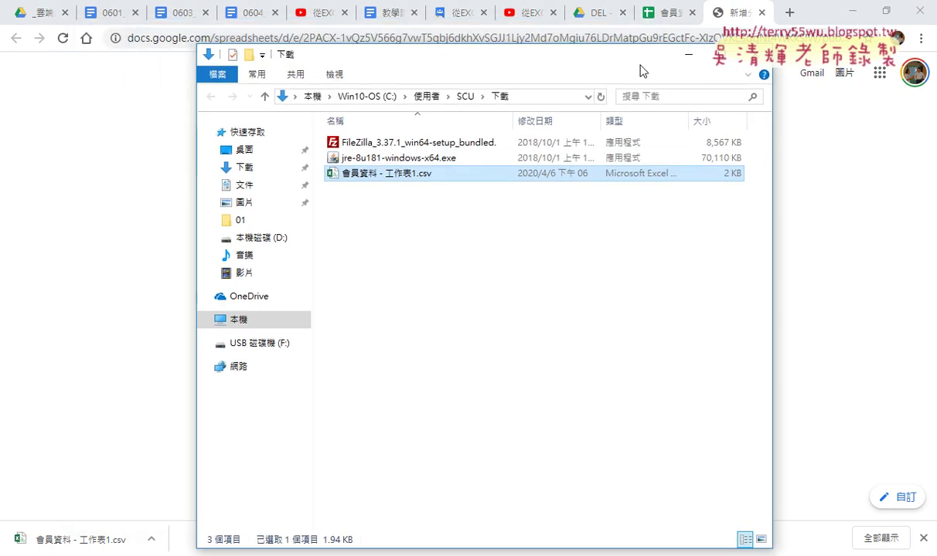
pyautogui.moveTo(773, 213); pyautogui.dragTo(641, 213)
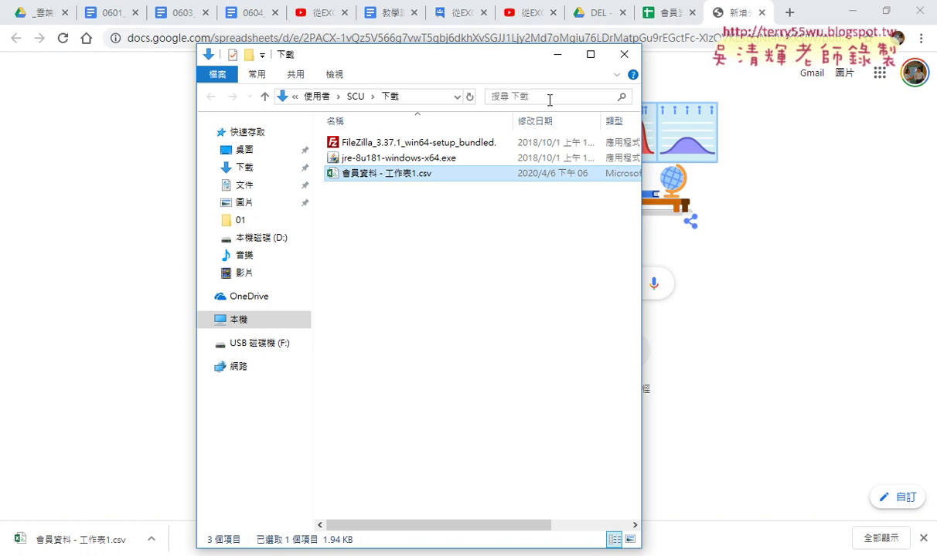
# - Bring up the 0604 course notes and scroll up through them
pyautogui.click(248, 16)
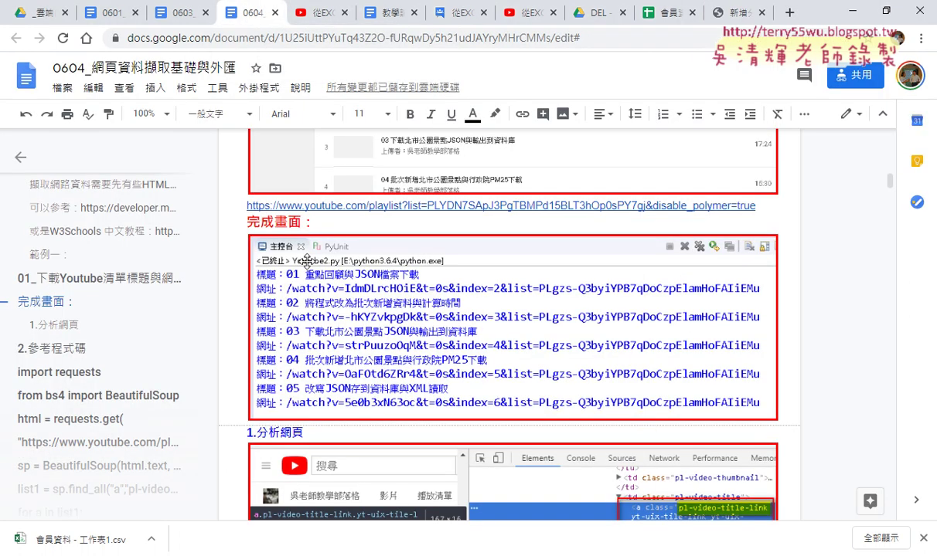
pyautogui.scroll(3, 307, 261)
pyautogui.scroll(2, 306, 261)
pyautogui.scroll(3, 307, 262)
pyautogui.scroll(3, 307, 261)
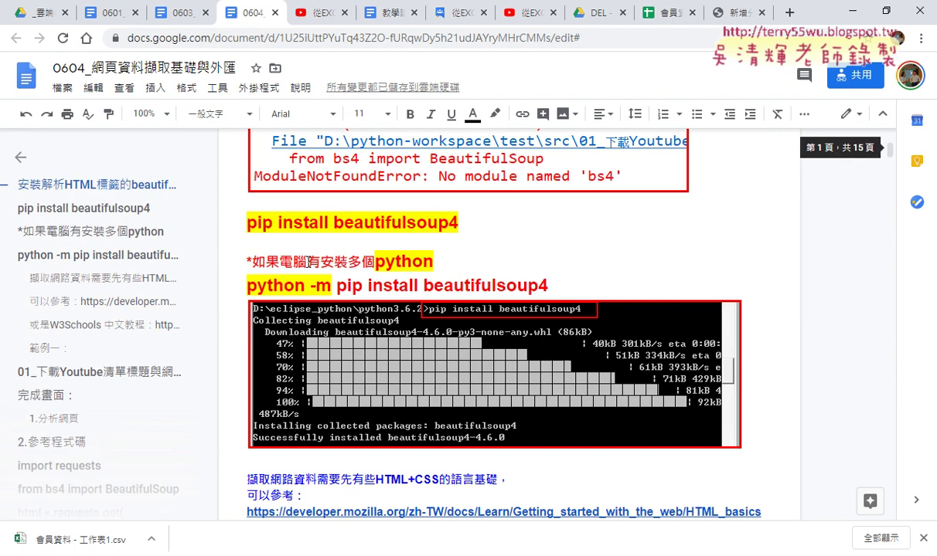
pyautogui.scroll(3, 307, 261)
pyautogui.scroll(1, 307, 261)
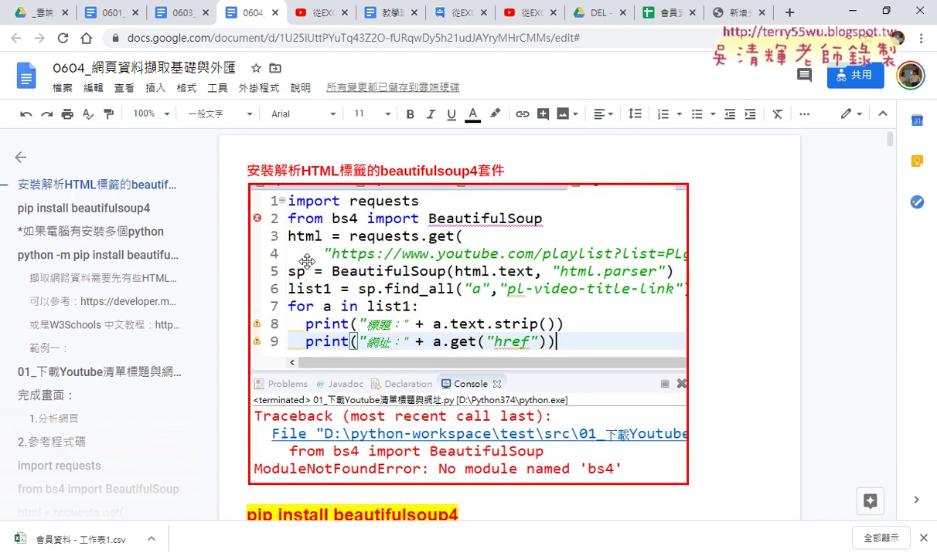
# - Scroll through the pip install and 範例一 sections, then switch to the YouTube playlist
pyautogui.scroll(-4, 309, 278)
pyautogui.scroll(-2, 313, 282)
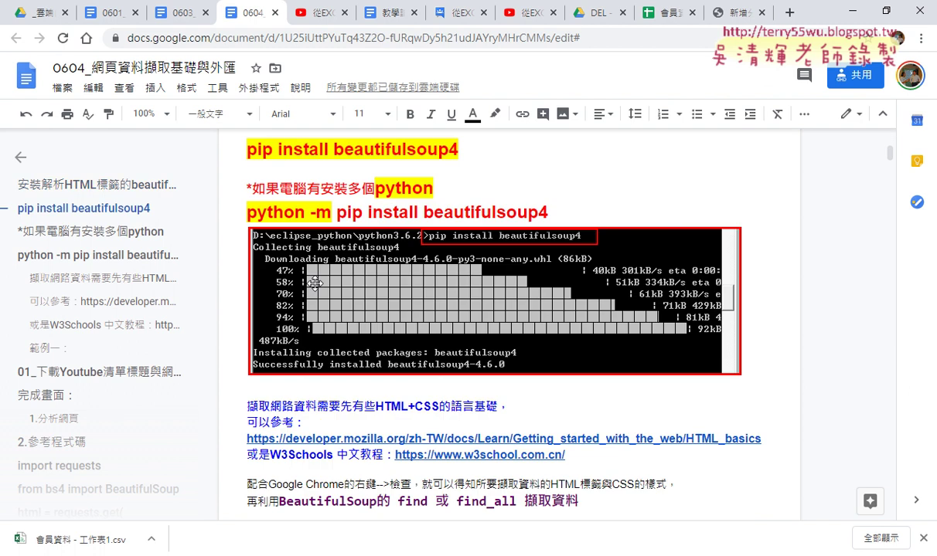
pyautogui.scroll(-4, 315, 284)
pyautogui.scroll(-5, 315, 283)
pyautogui.scroll(4, 315, 284)
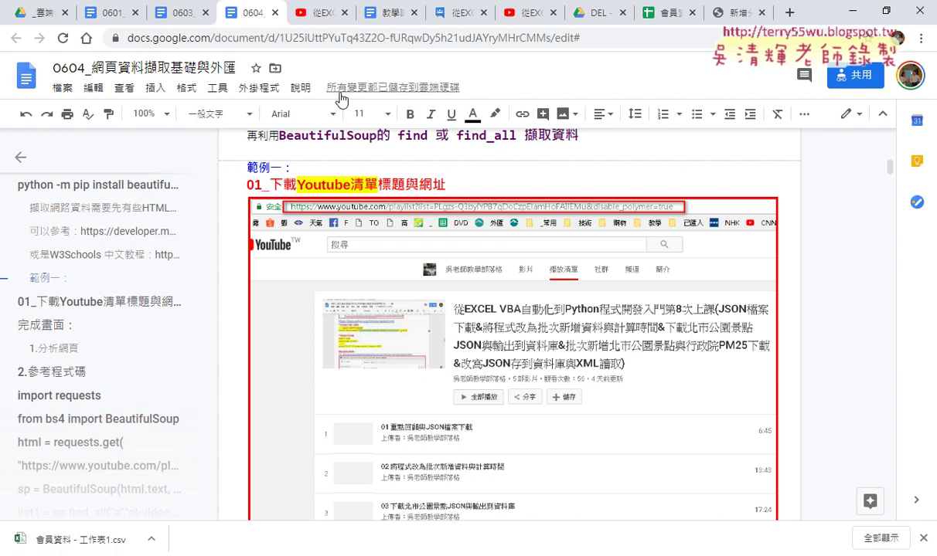
pyautogui.click(311, 14)
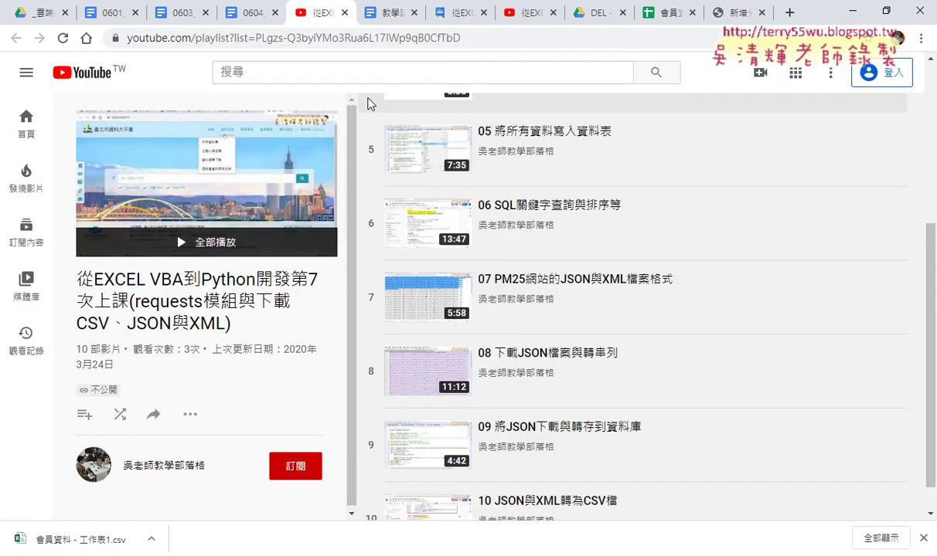
# - Open the YouTube playlist link under 完整教學 in the lesson-7 Google Groups post
pyautogui.click(459, 14)
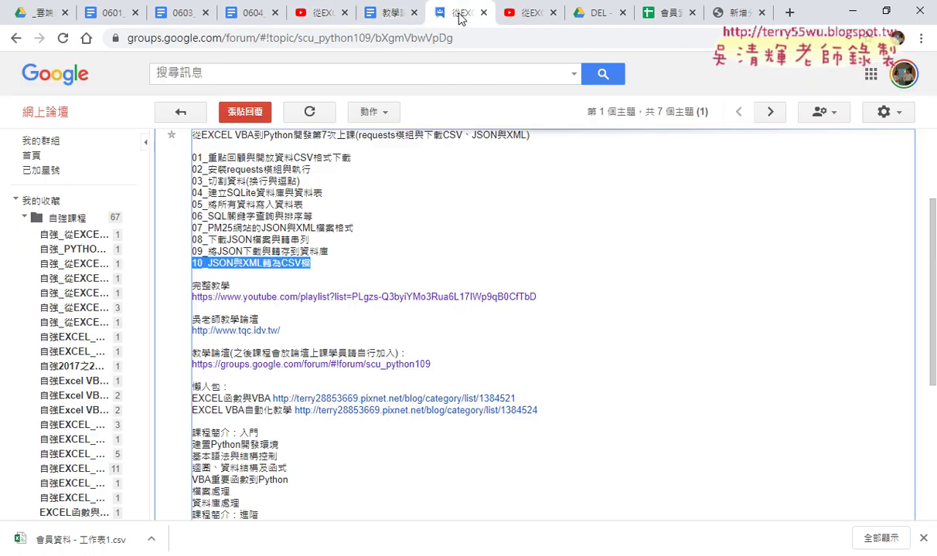
pyautogui.click(435, 301)
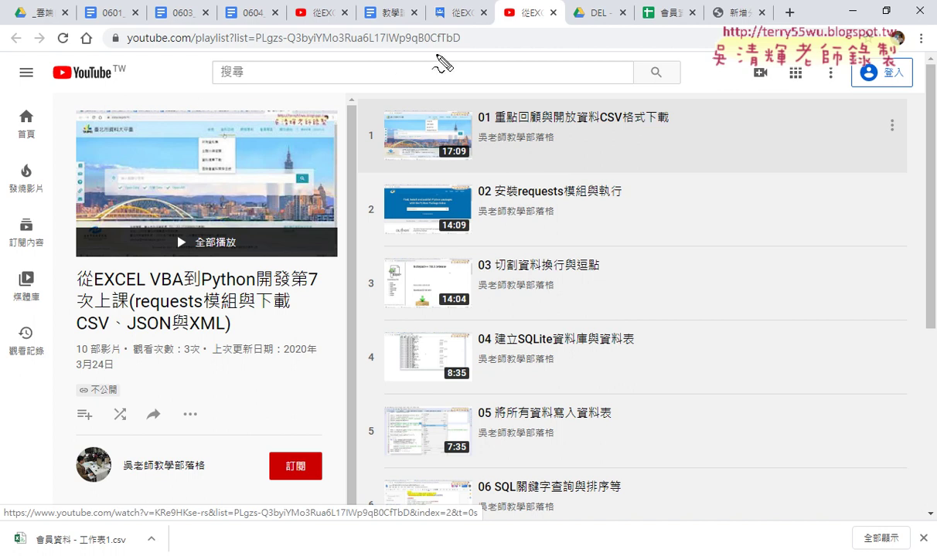
pyautogui.moveTo(458, 46); pyautogui.dragTo(269, 50)
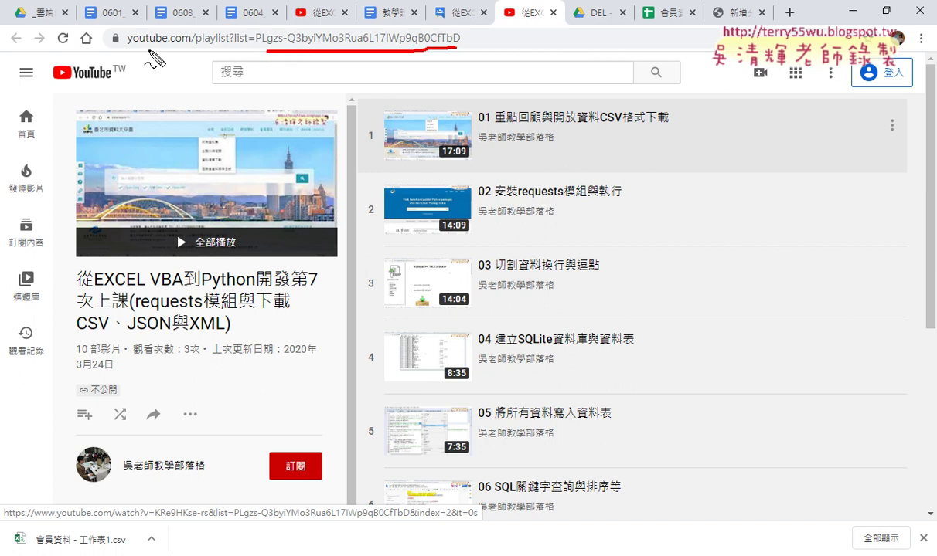
pyautogui.moveTo(128, 46); pyautogui.dragTo(188, 46)
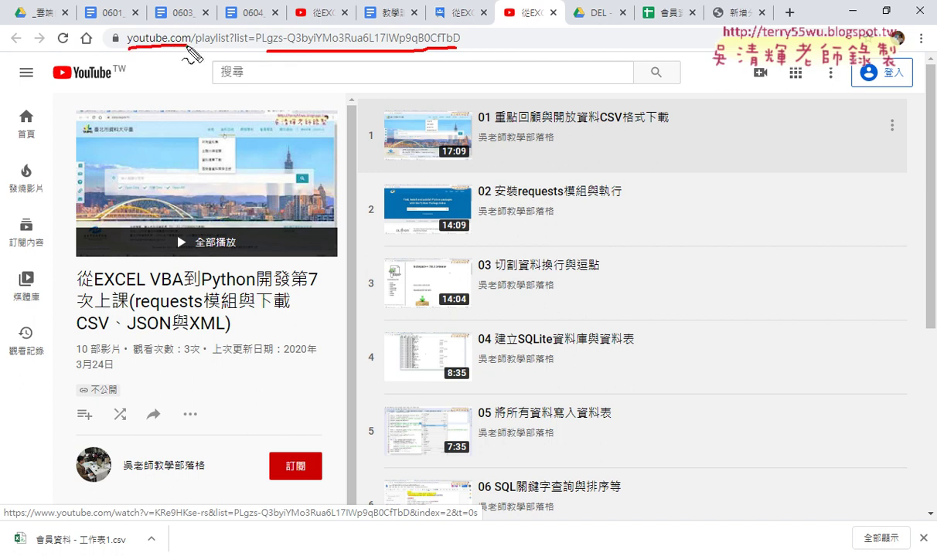
pyautogui.moveTo(198, 46)
pyautogui.mouseDown()
pyautogui.moveTo(223, 46)
pyautogui.moveTo(244, 88)
pyautogui.moveTo(245, 68)
pyautogui.mouseUp()
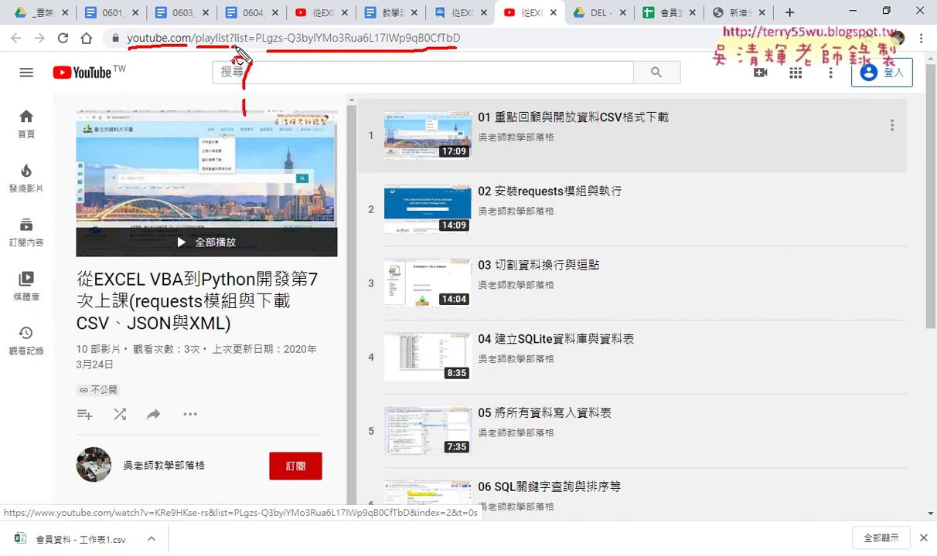
pyautogui.moveTo(234, 62); pyautogui.dragTo(261, 50)
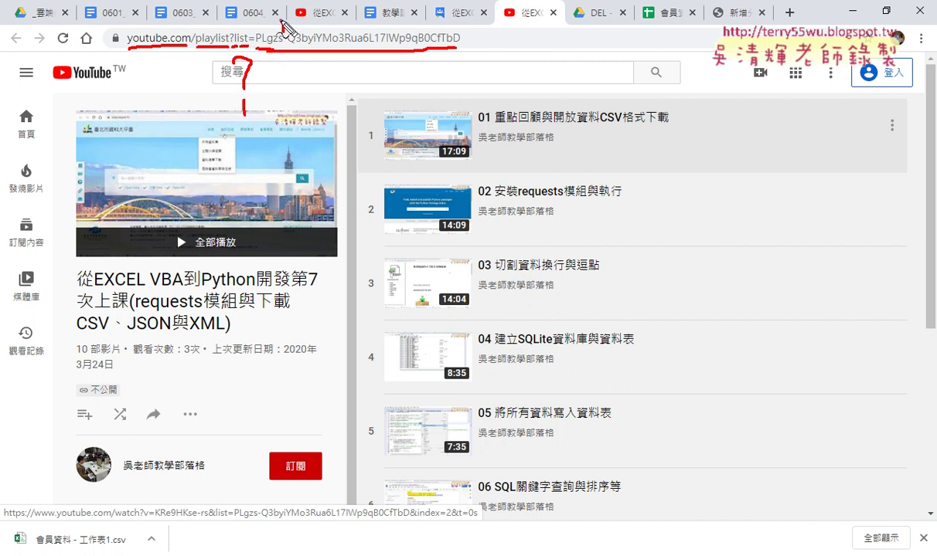
pyautogui.moveTo(282, 23)
pyautogui.mouseDown()
pyautogui.moveTo(233, 27)
pyautogui.moveTo(219, 37)
pyautogui.mouseUp()
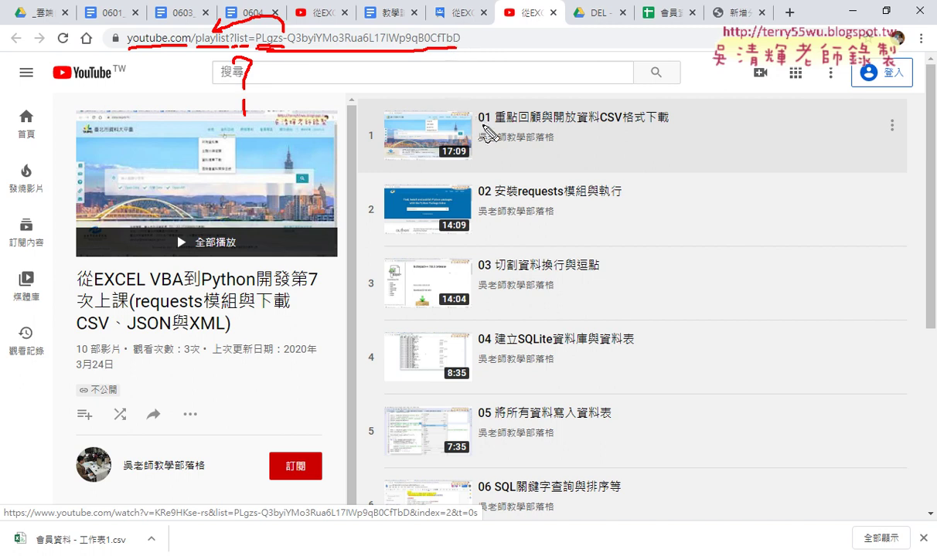
pyautogui.moveTo(483, 124); pyautogui.dragTo(669, 124)
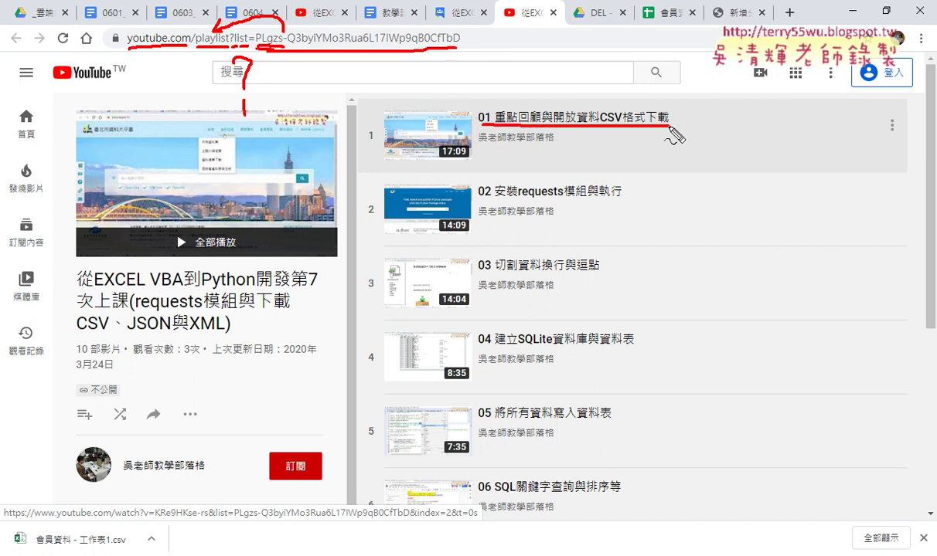
pyautogui.press('Escape')
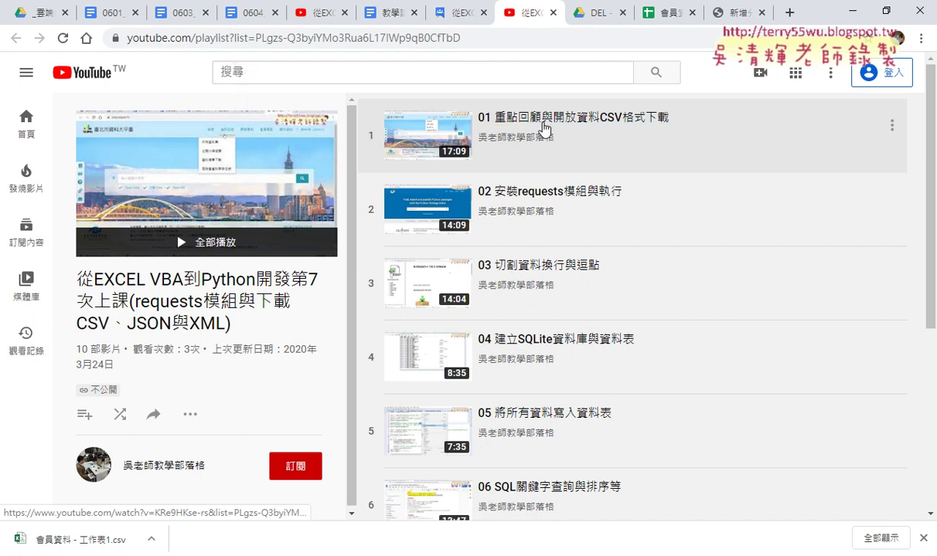
# - Copy the first lesson video's link, paste it into a spare tab's address bar, then close it
pyautogui.rightClick(546, 127)
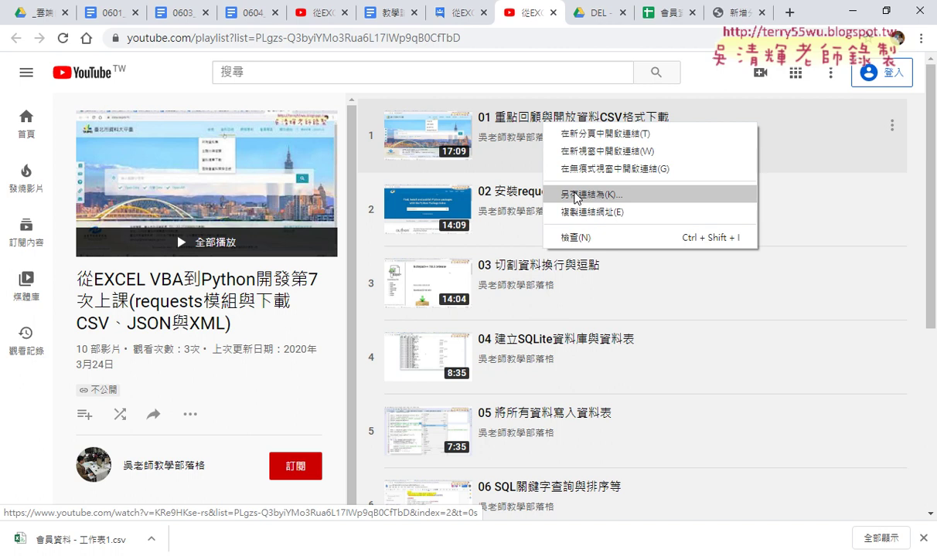
pyautogui.click(559, 211)
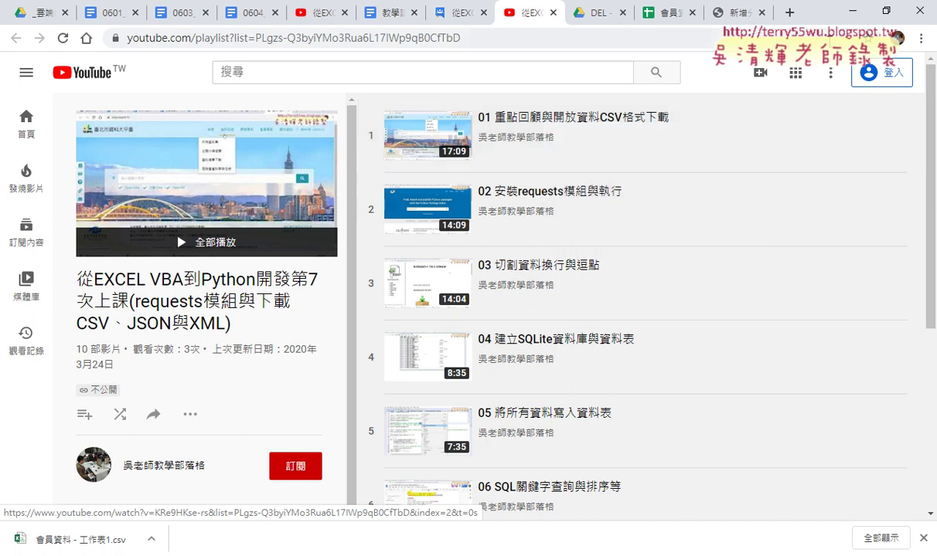
pyautogui.click(742, 12)
pyautogui.rightClick(685, 37)
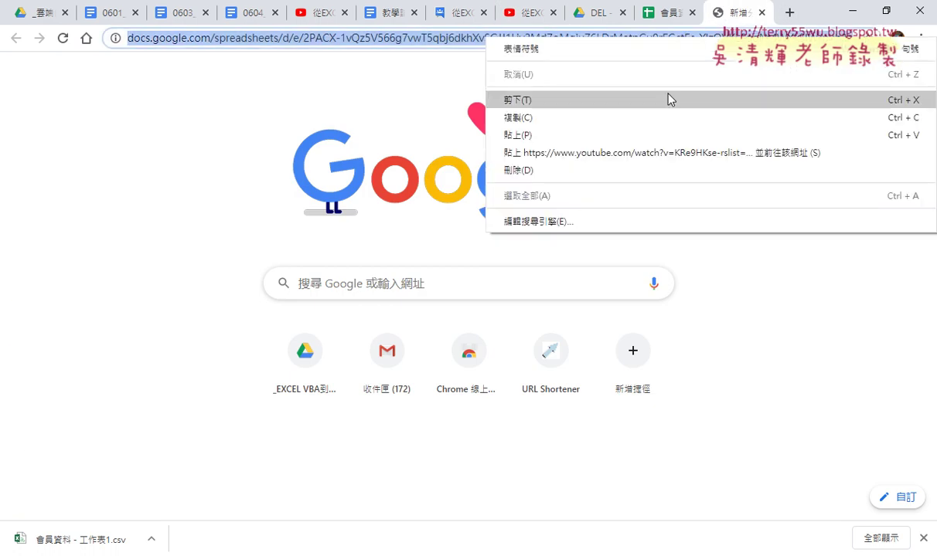
pyautogui.click(630, 134)
pyautogui.moveTo(667, 37); pyautogui.dragTo(39, 14)
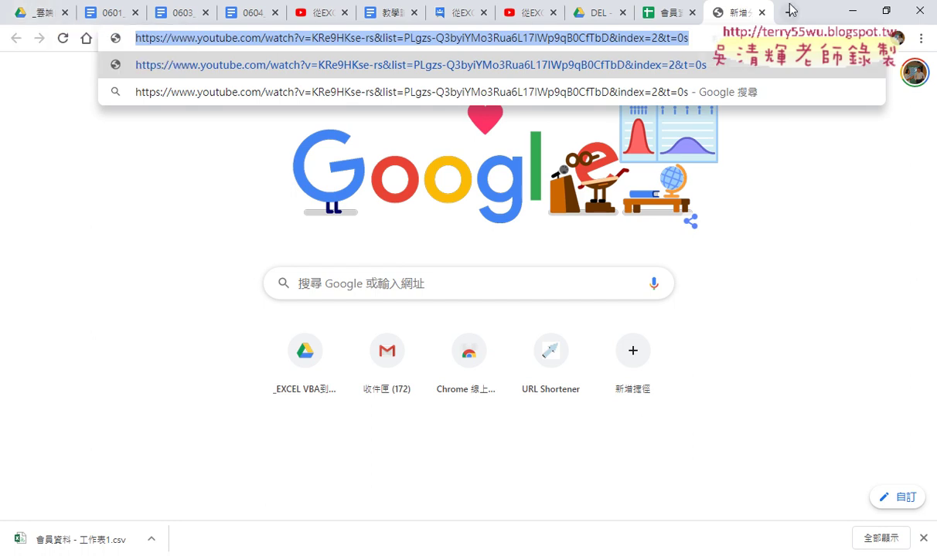
pyautogui.click(762, 13)
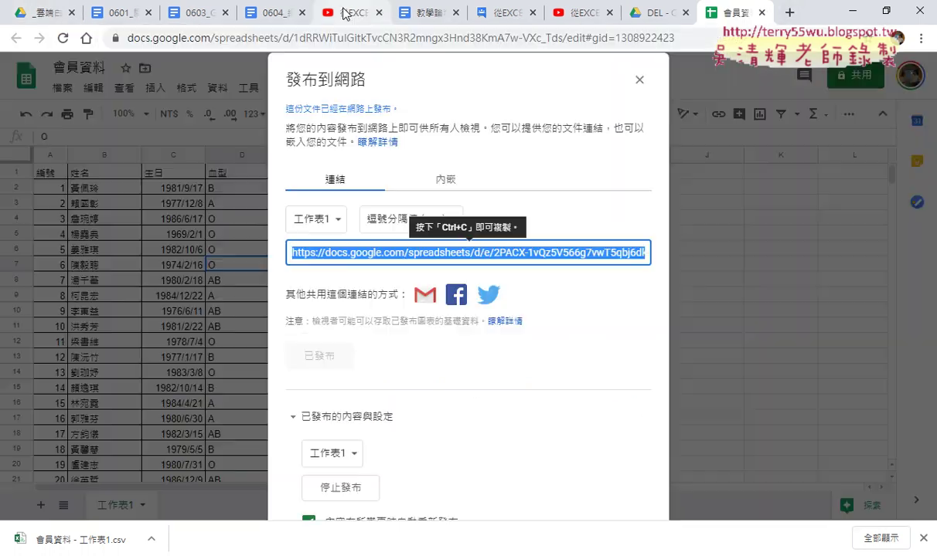
# - Look over the ten-lesson YouTube playlist and its address, then return to the 0604 notes
pyautogui.click(340, 13)
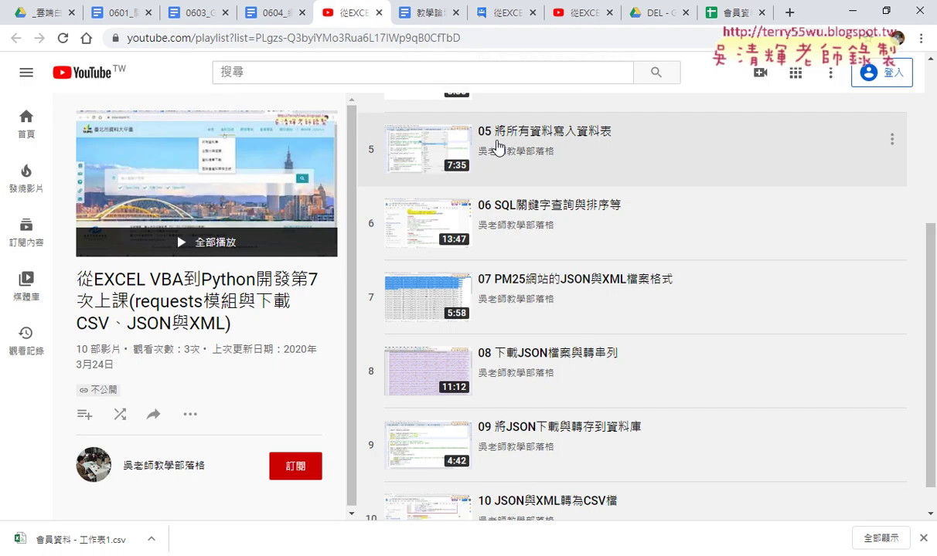
pyautogui.scroll(4, 501, 150)
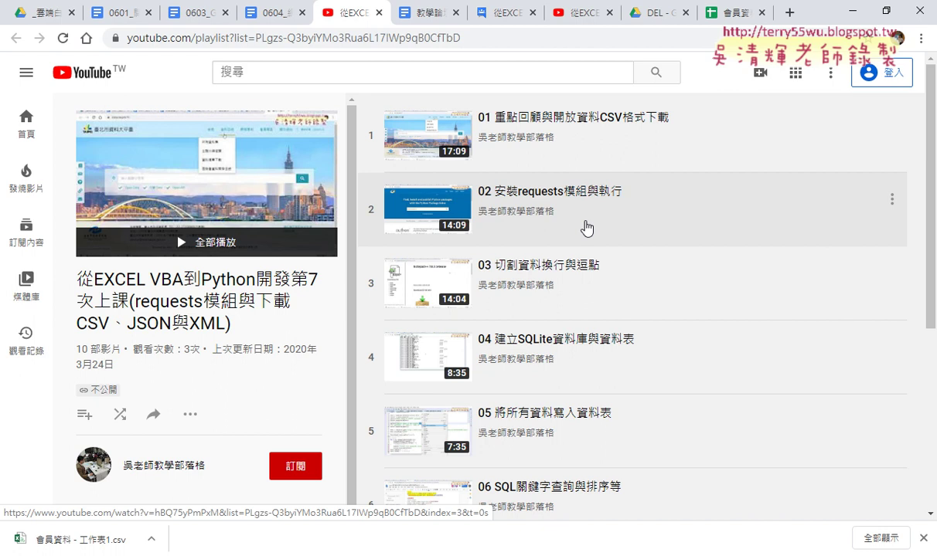
pyautogui.click(472, 39)
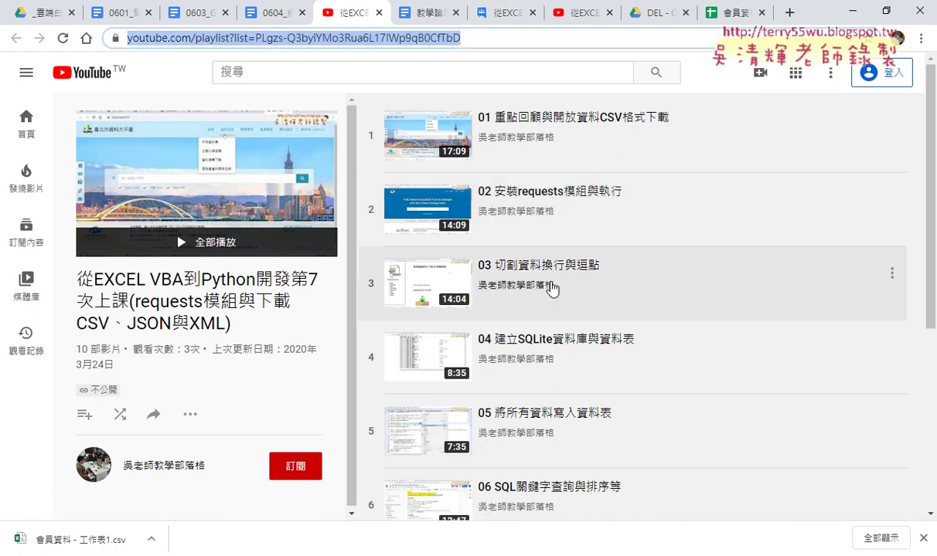
pyautogui.scroll(-4, 499, 193)
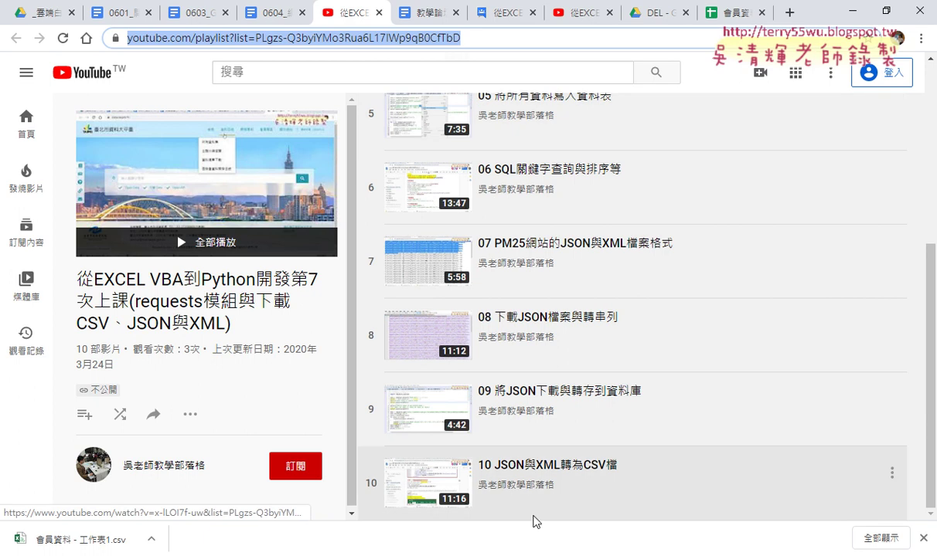
pyautogui.scroll(4, 551, 453)
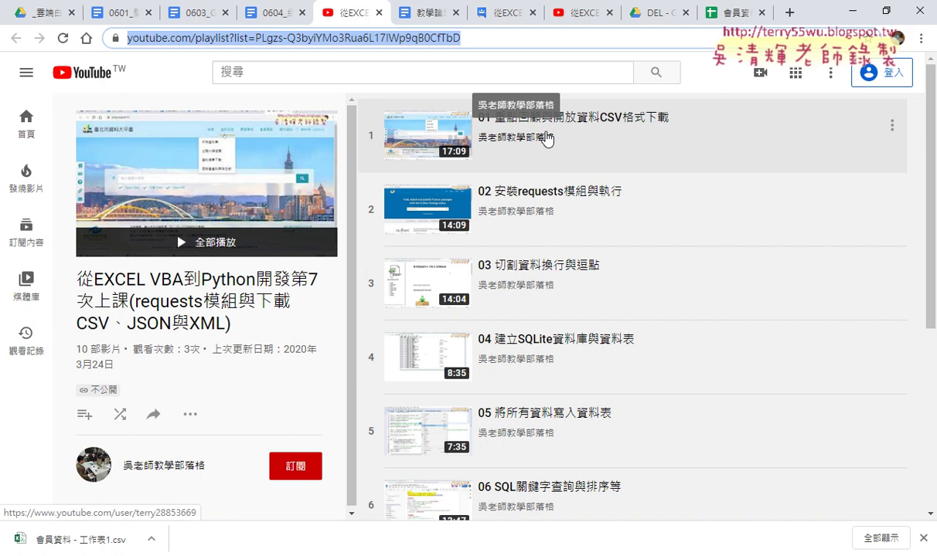
pyautogui.click(267, 13)
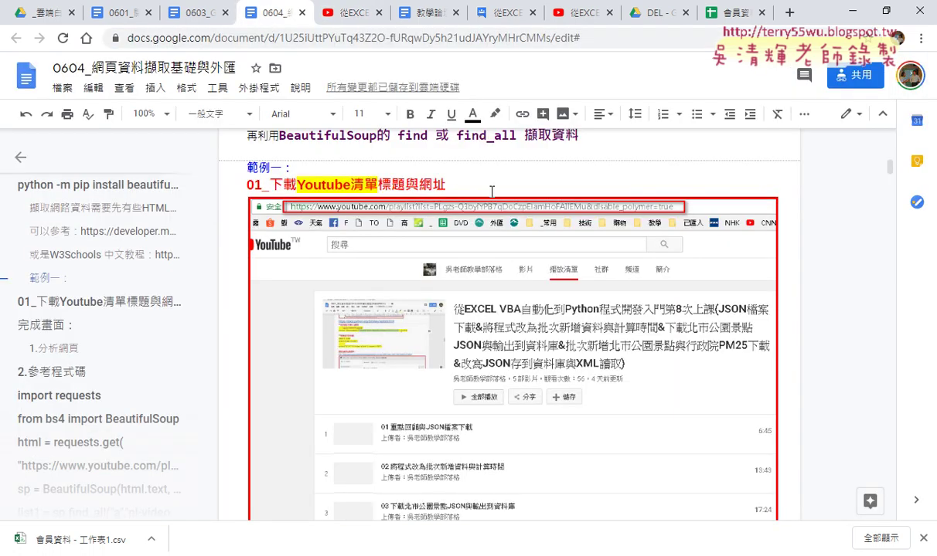
# - In the 0601 open-data notes, highlight 'requests' in the module error heading
pyautogui.scroll(3, 492, 191)
pyautogui.scroll(3, 493, 192)
pyautogui.scroll(4, 494, 193)
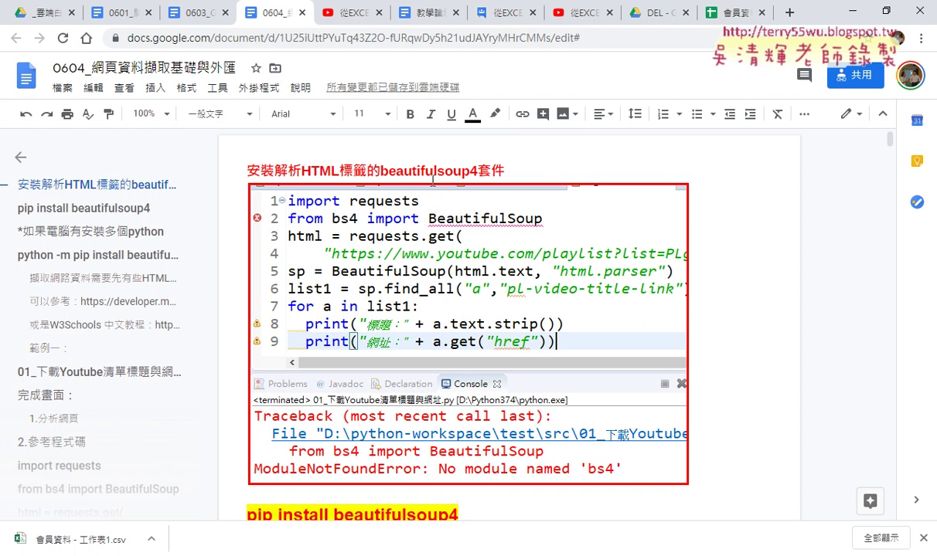
pyautogui.click(124, 13)
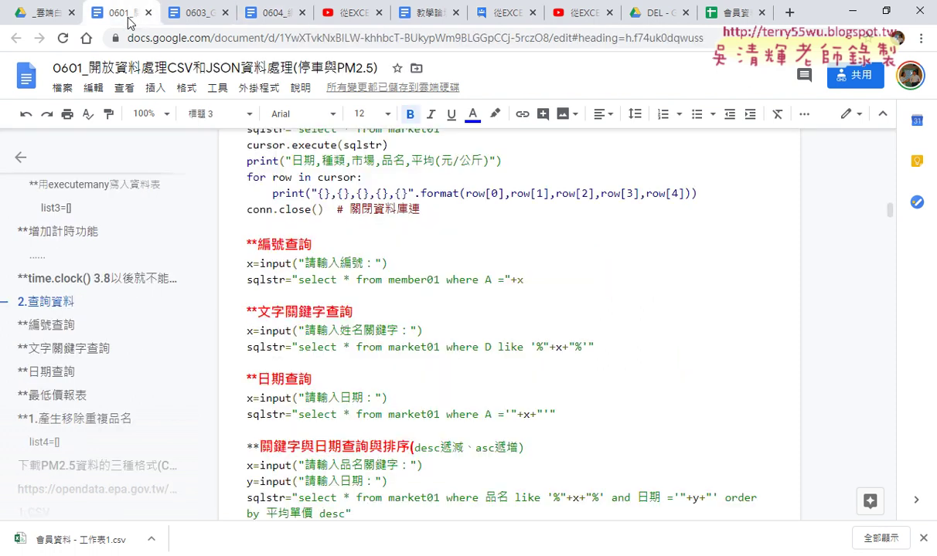
pyautogui.scroll(3, 851, 293)
pyautogui.scroll(3, 878, 296)
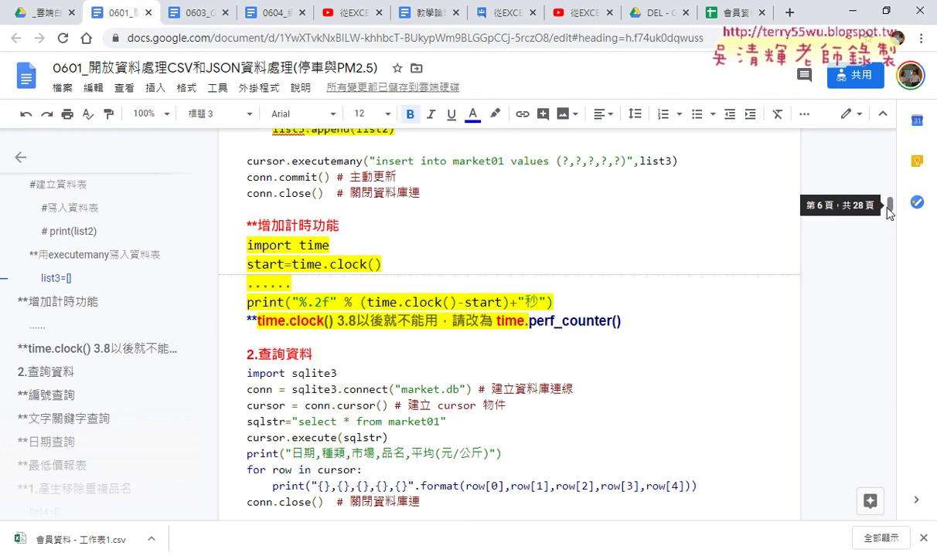
pyautogui.moveTo(889, 207); pyautogui.dragTo(889, 140)
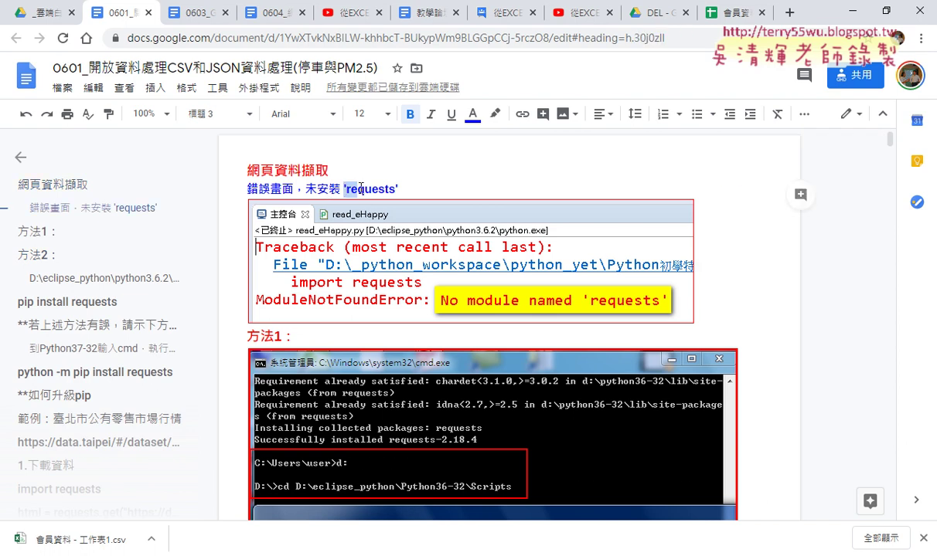
pyautogui.moveTo(360, 188); pyautogui.dragTo(400, 188)
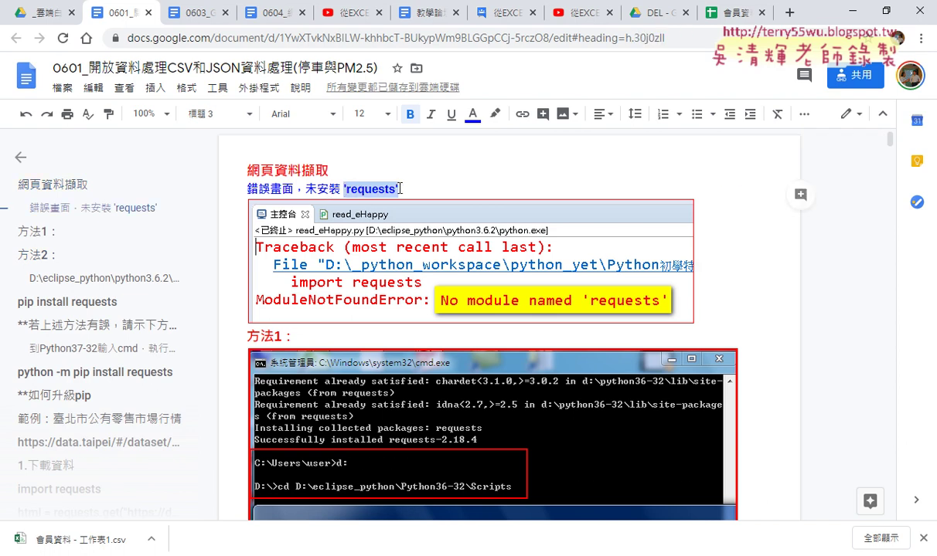
# - In the 0604 notes, highlight beautifulsoup4, the bs4 error, and the pip install beautifulsoup4 command
pyautogui.click(267, 12)
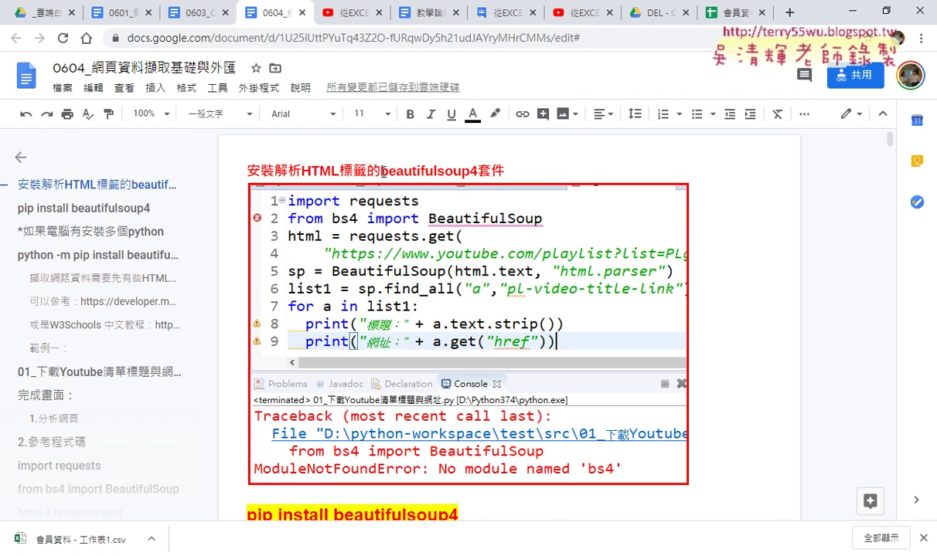
pyautogui.moveTo(382, 170); pyautogui.dragTo(477, 169)
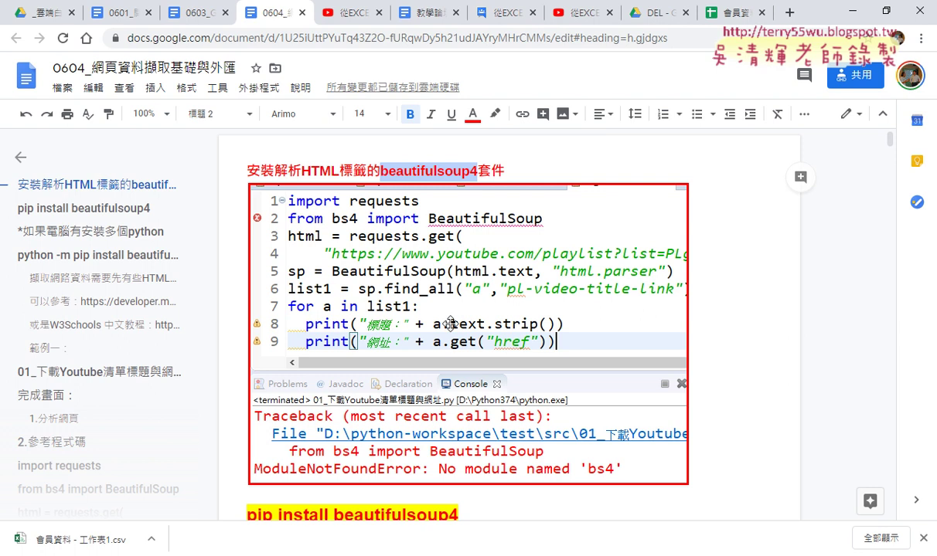
pyautogui.scroll(-2, 455, 260)
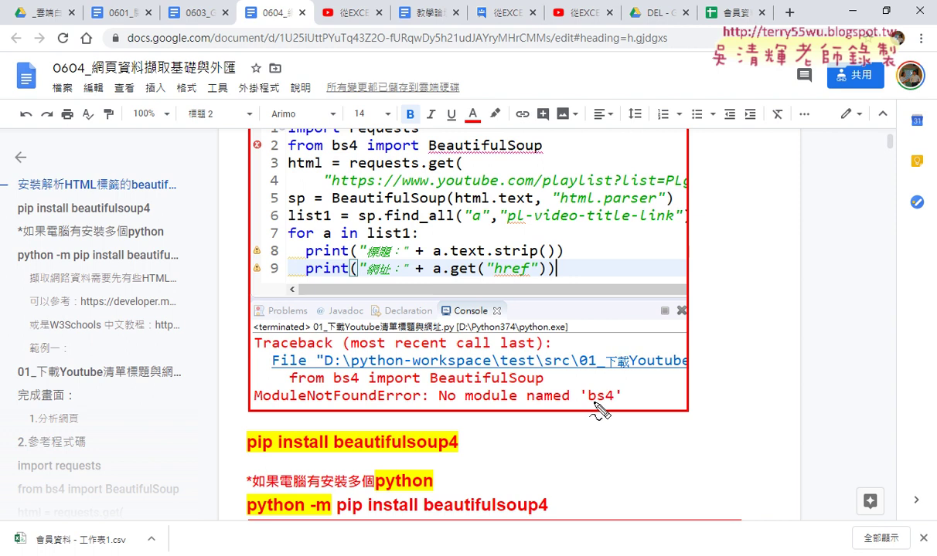
pyautogui.moveTo(589, 401); pyautogui.dragTo(615, 400)
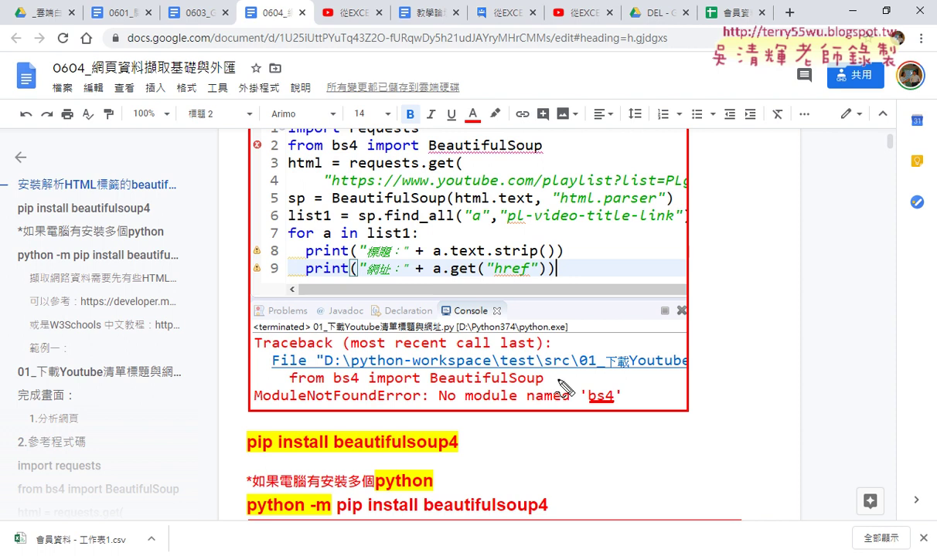
pyautogui.press('Escape')
pyautogui.moveTo(249, 442); pyautogui.dragTo(461, 442)
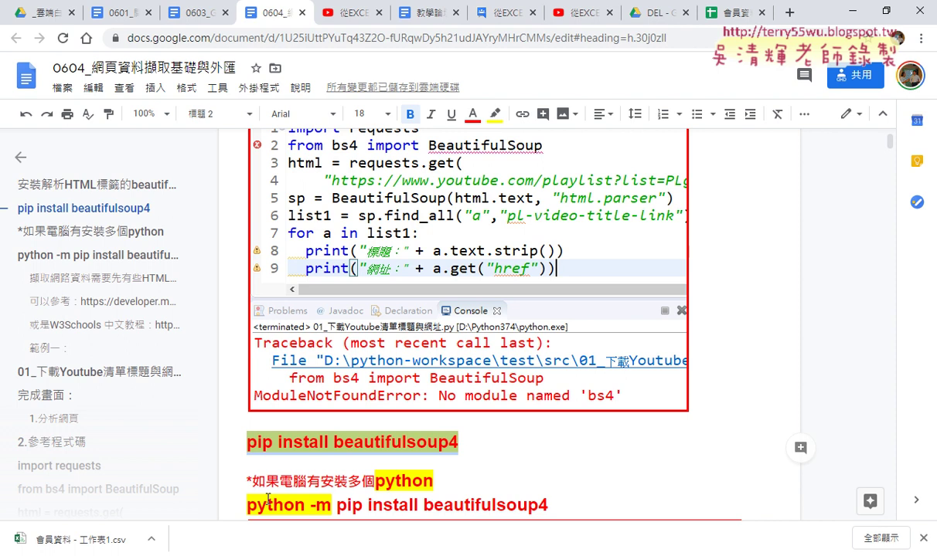
pyautogui.click(364, 442)
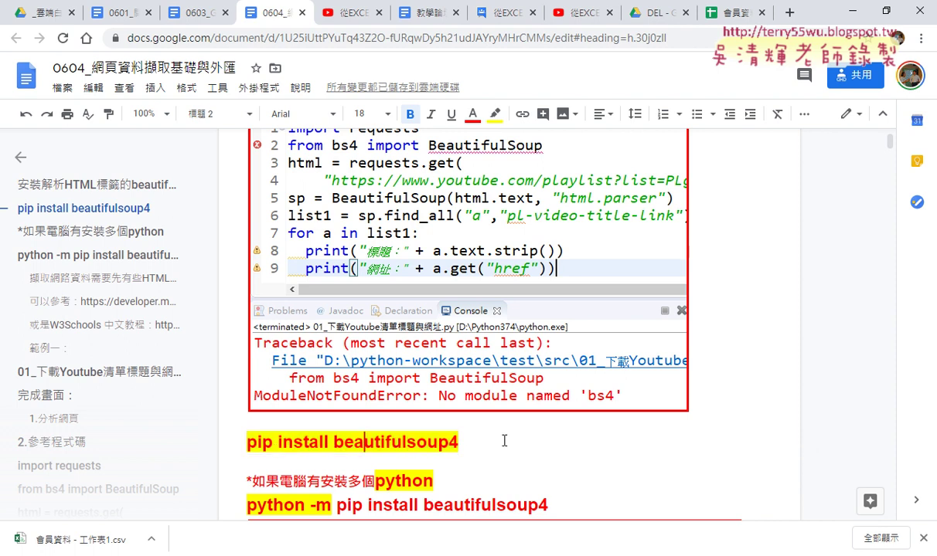
pyautogui.moveTo(504, 442); pyautogui.dragTo(272, 447)
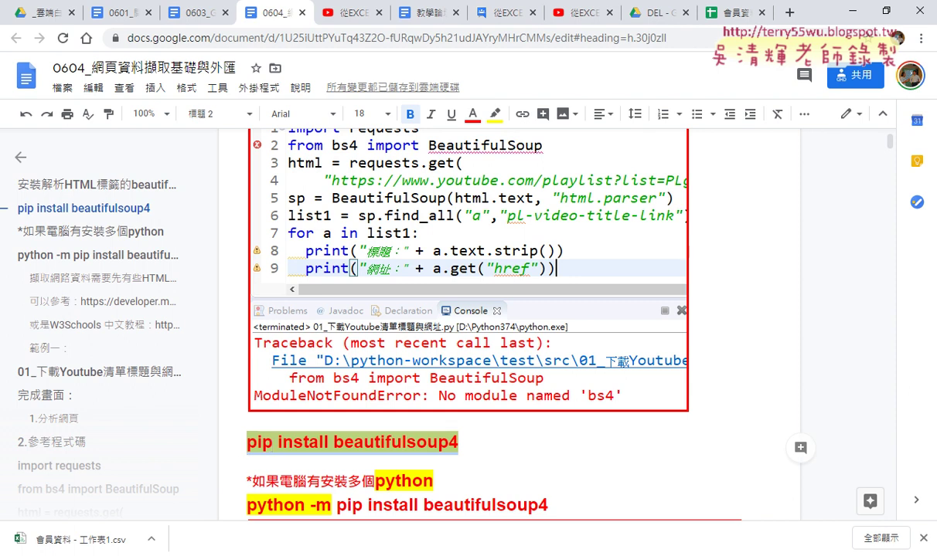
# - Open a Command Prompt in D:\Python374\Scripts by typing cmd in Explorer's address bar
pyautogui.moveTo(162, 555)
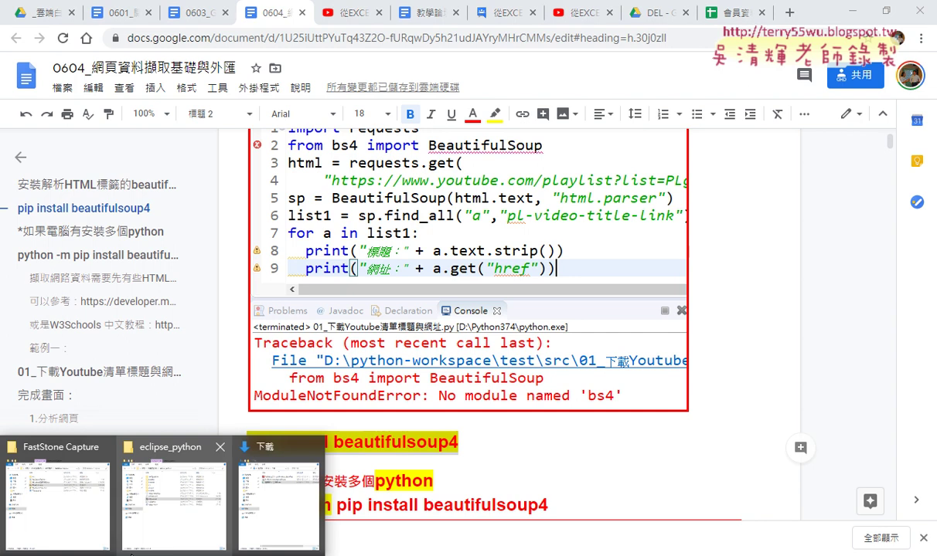
pyautogui.click(148, 489)
pyautogui.click(224, 53)
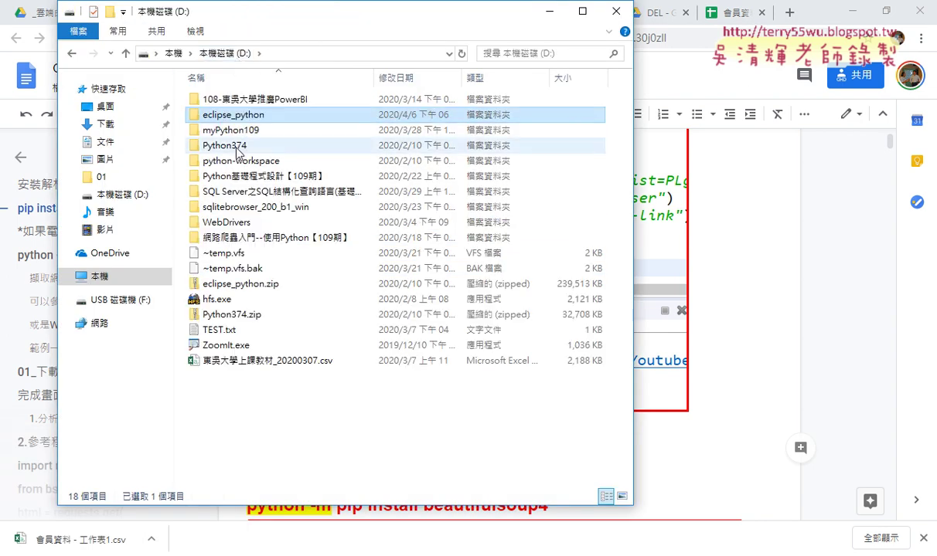
pyautogui.doubleClick(238, 147)
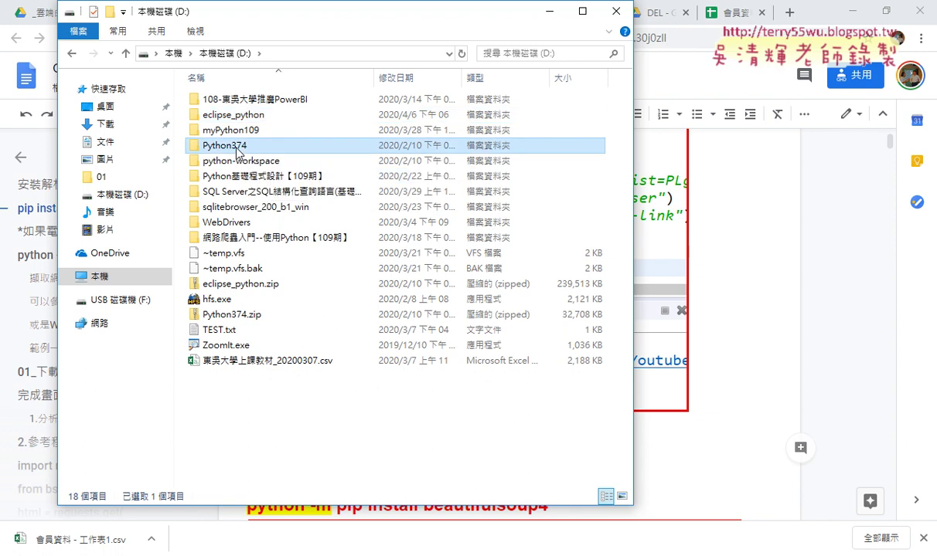
pyautogui.doubleClick(237, 177)
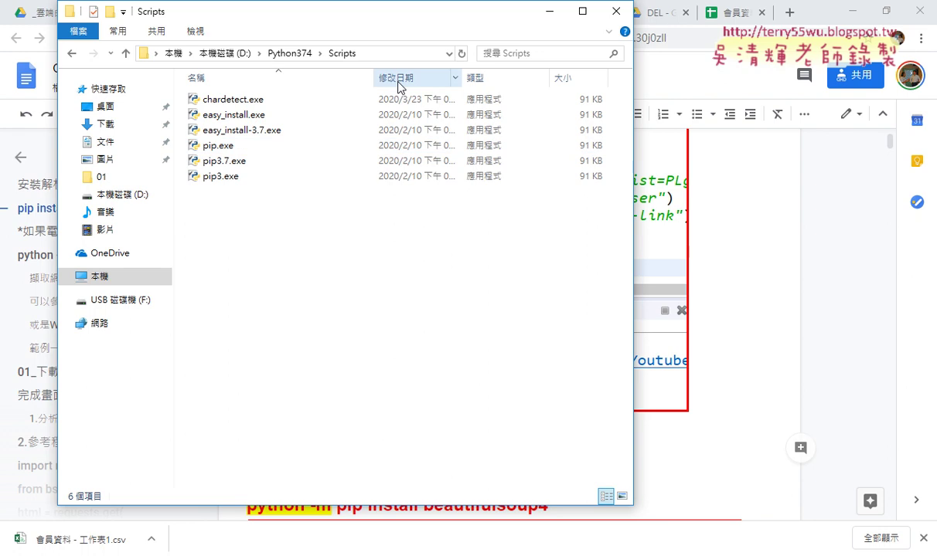
pyautogui.click(383, 54)
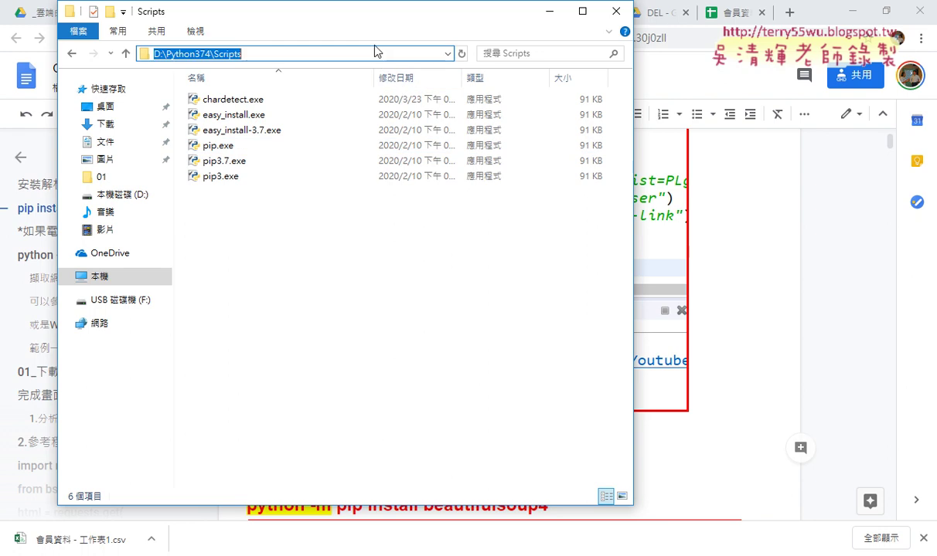
pyautogui.write('cm')
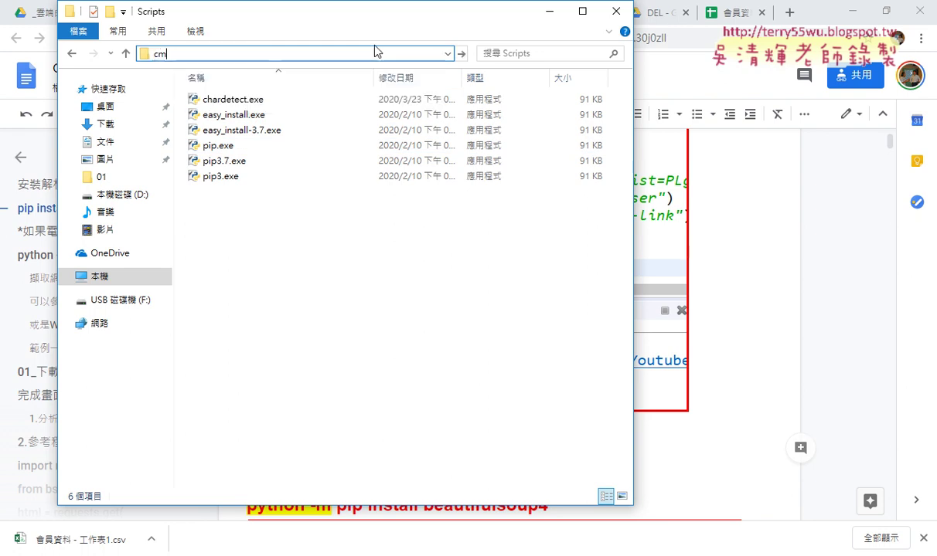
pyautogui.write('d')
pyautogui.press('Return')
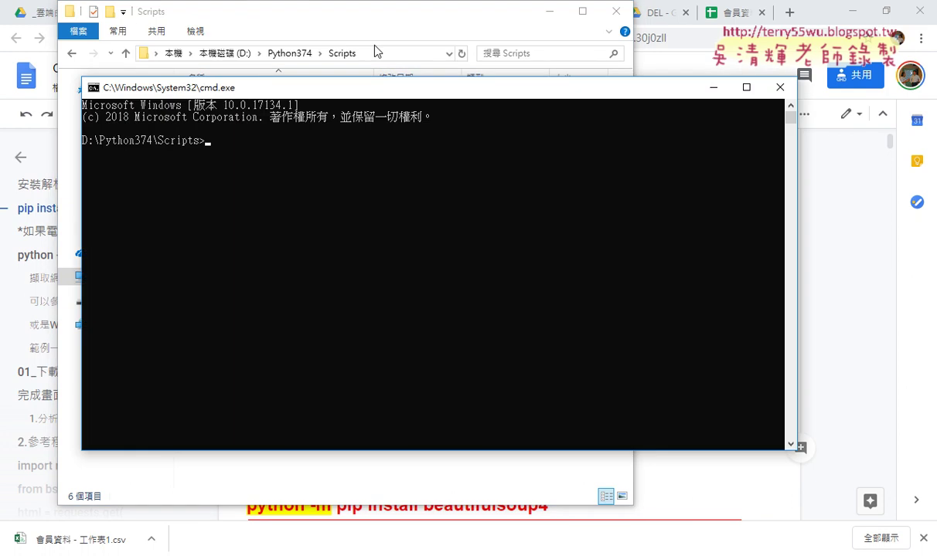
# - Run 'pip install beautifulsoup4' to install version 4.9.0, then minimize the console
pyautogui.moveTo(371, 90)
pyautogui.mouseDown()
pyautogui.moveTo(475, 174)
pyautogui.moveTo(487, 199)
pyautogui.mouseUp()
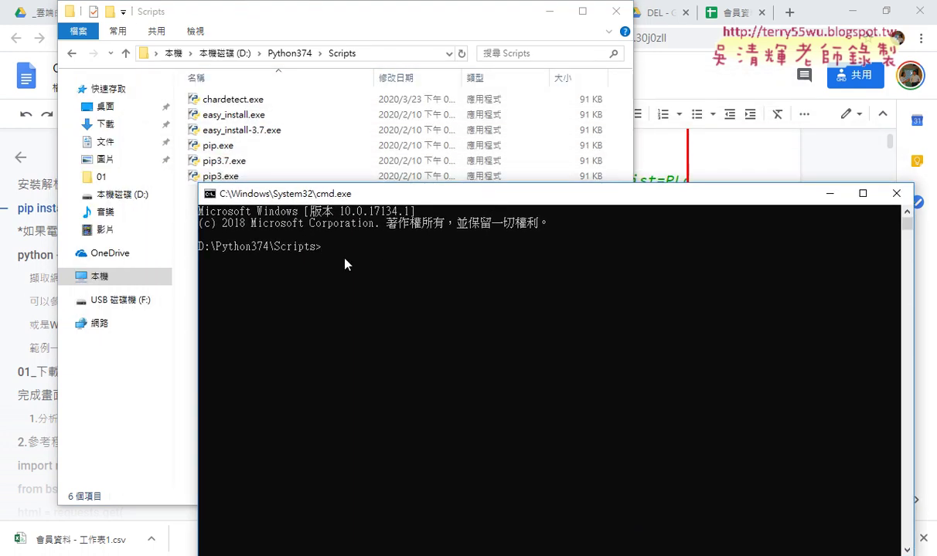
pyautogui.write('pip install beautifulsoup4')
pyautogui.press('Return')
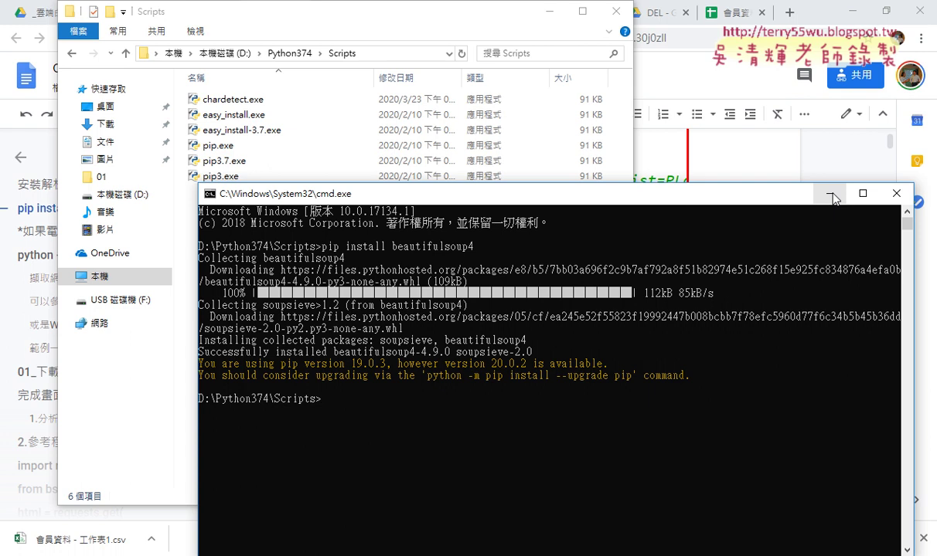
pyautogui.click(830, 194)
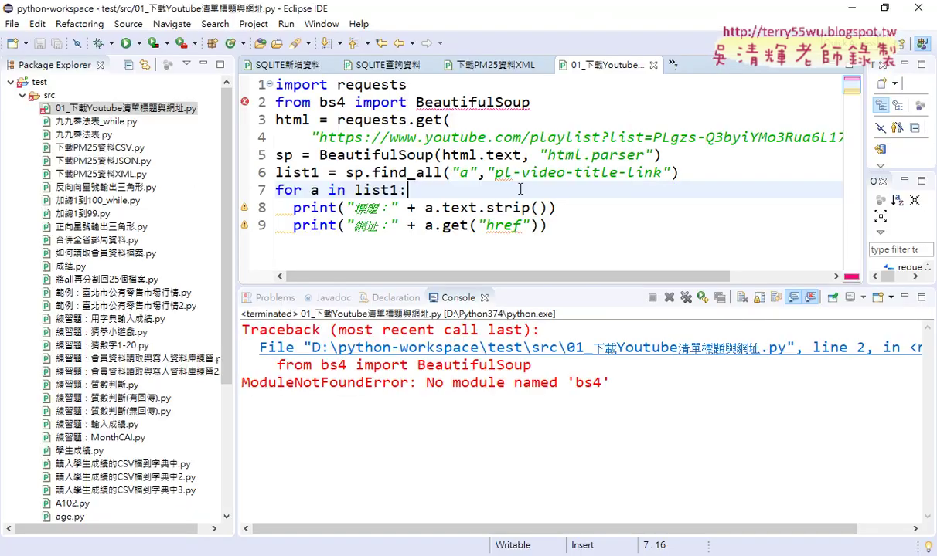
# - Maximize the editor, review the requests, BeautifulSoup and playlist URL lines, then run the script
pyautogui.doubleClick(800, 68)
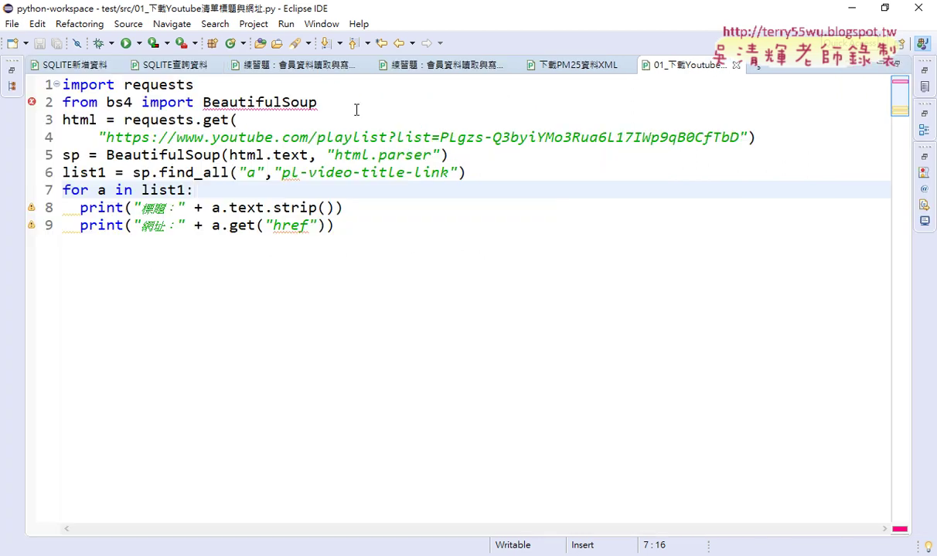
pyautogui.moveTo(193, 85); pyautogui.dragTo(124, 85)
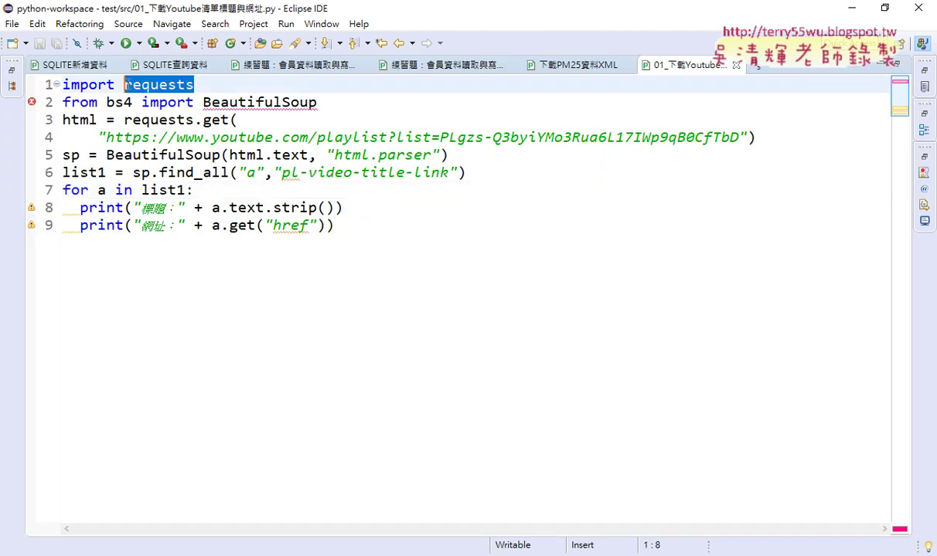
pyautogui.moveTo(209, 95)
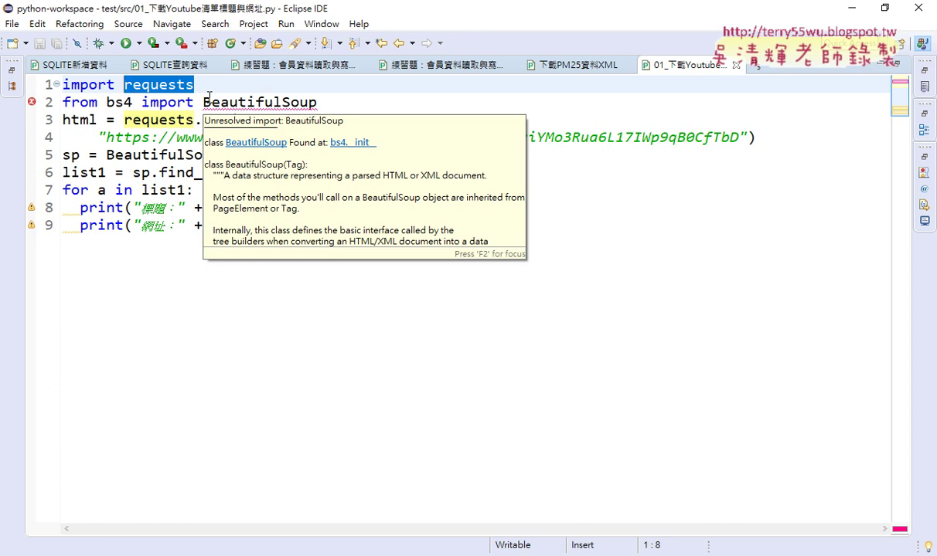
pyautogui.moveTo(203, 102); pyautogui.dragTo(324, 101)
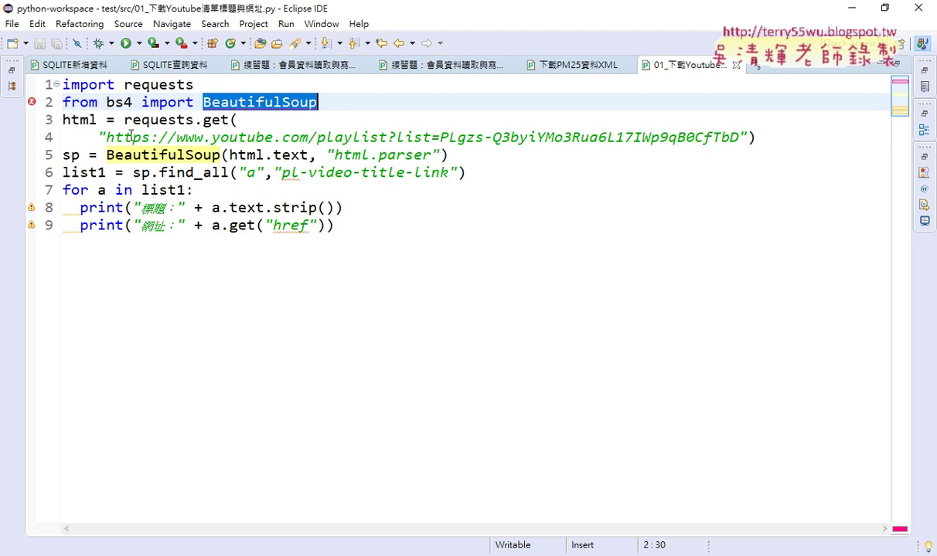
pyautogui.moveTo(106, 137); pyautogui.dragTo(738, 137)
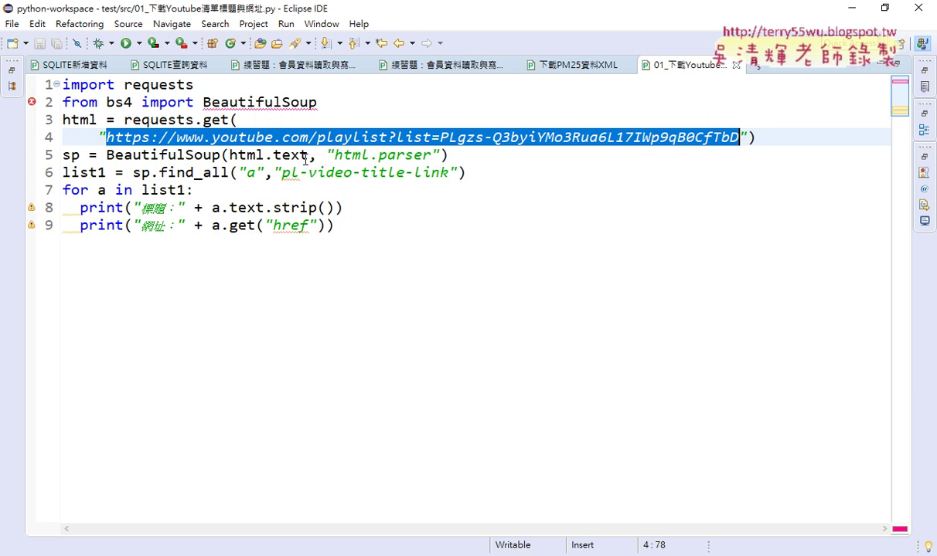
pyautogui.moveTo(306, 158)
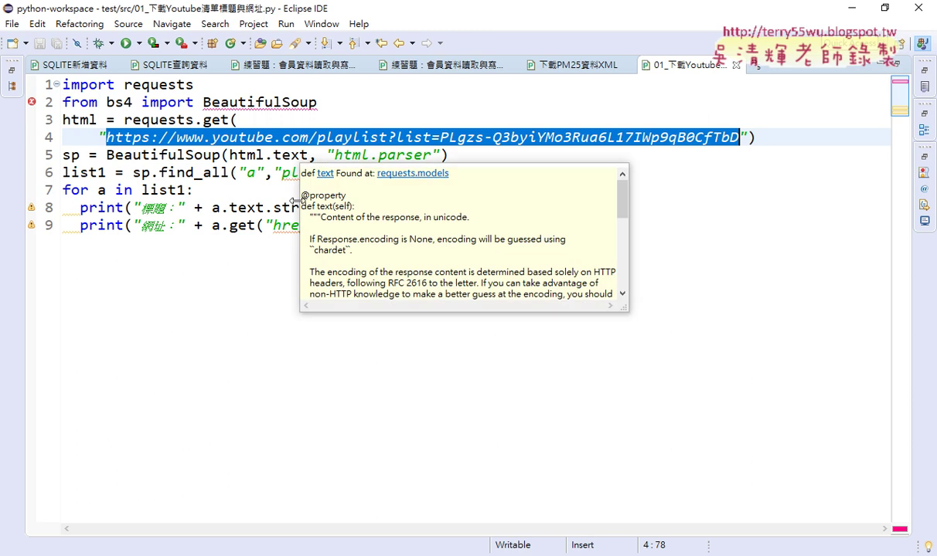
pyautogui.click(254, 358)
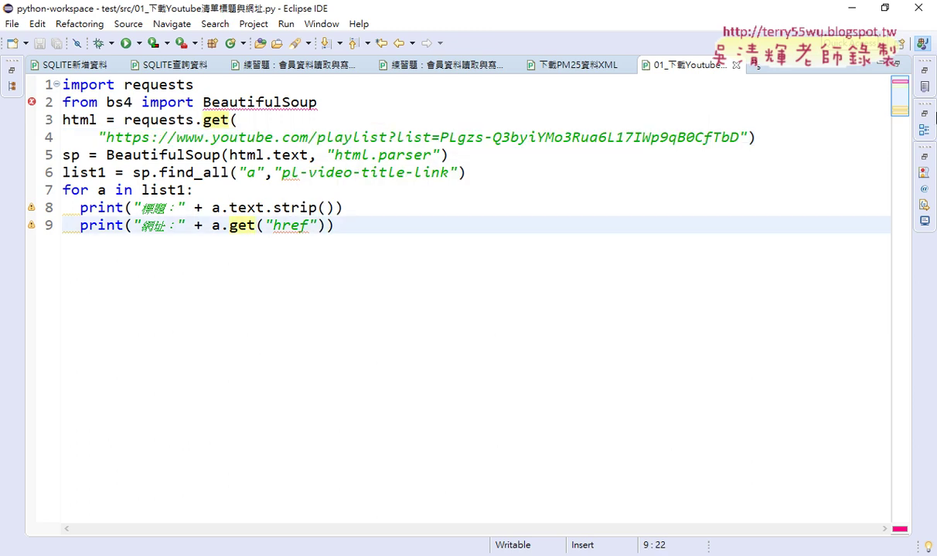
pyautogui.click(125, 44)
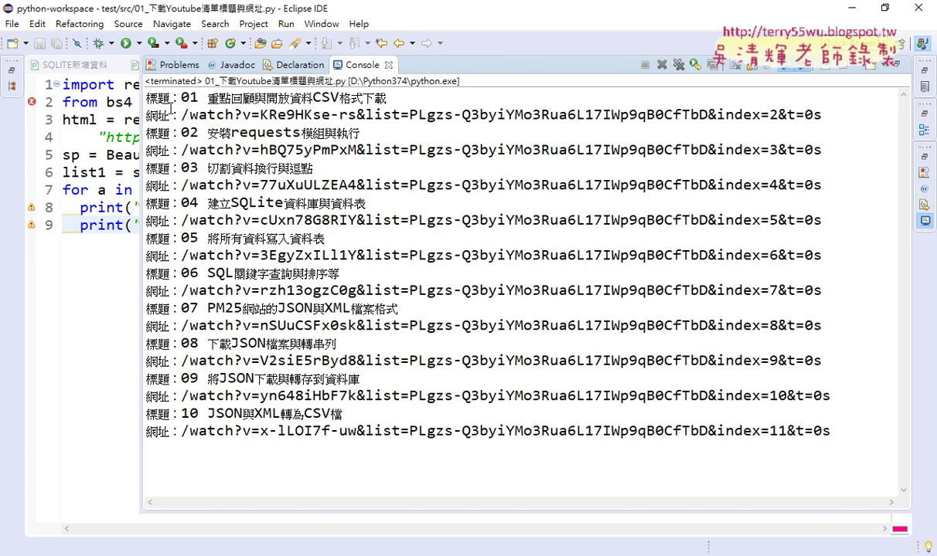
pyautogui.doubleClick(151, 98)
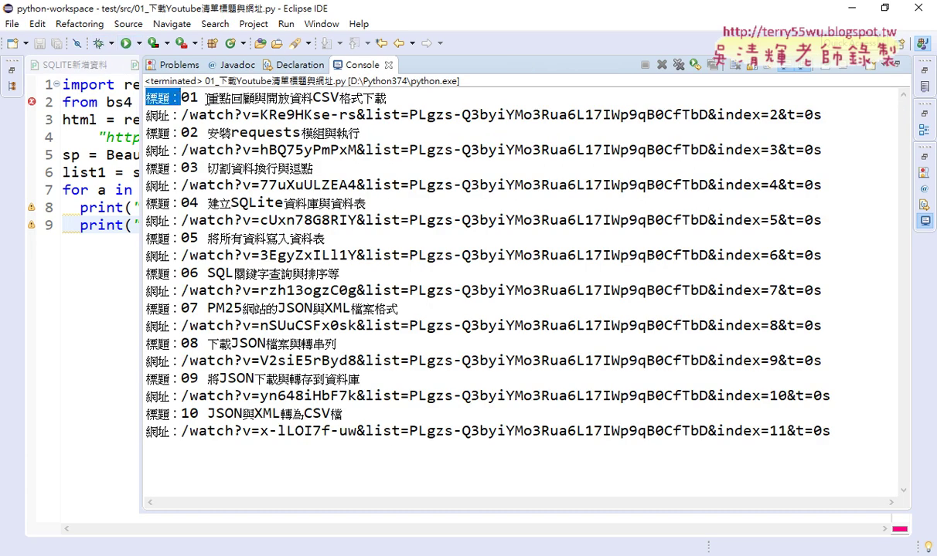
pyautogui.moveTo(379, 97)
pyautogui.mouseDown()
pyautogui.moveTo(181, 98)
pyautogui.moveTo(724, 128)
pyautogui.moveTo(809, 106)
pyautogui.mouseUp()
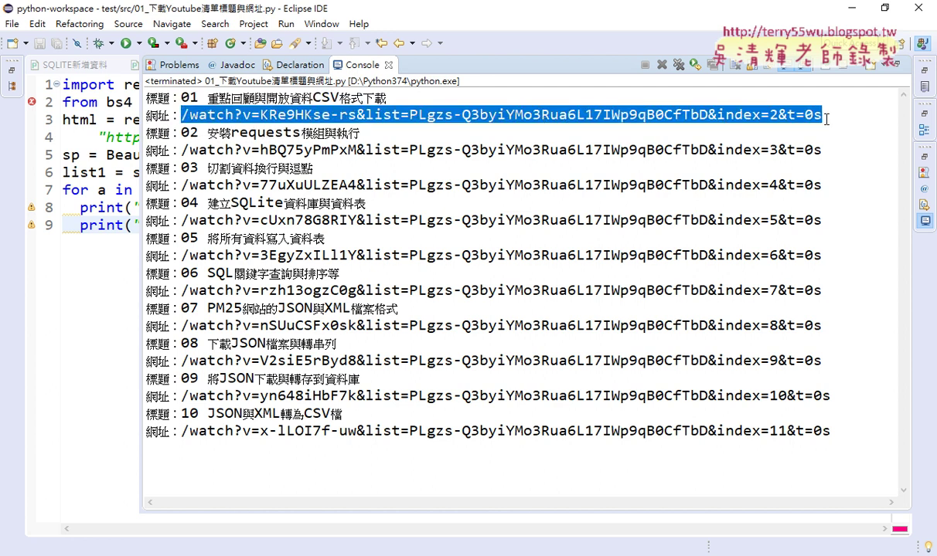